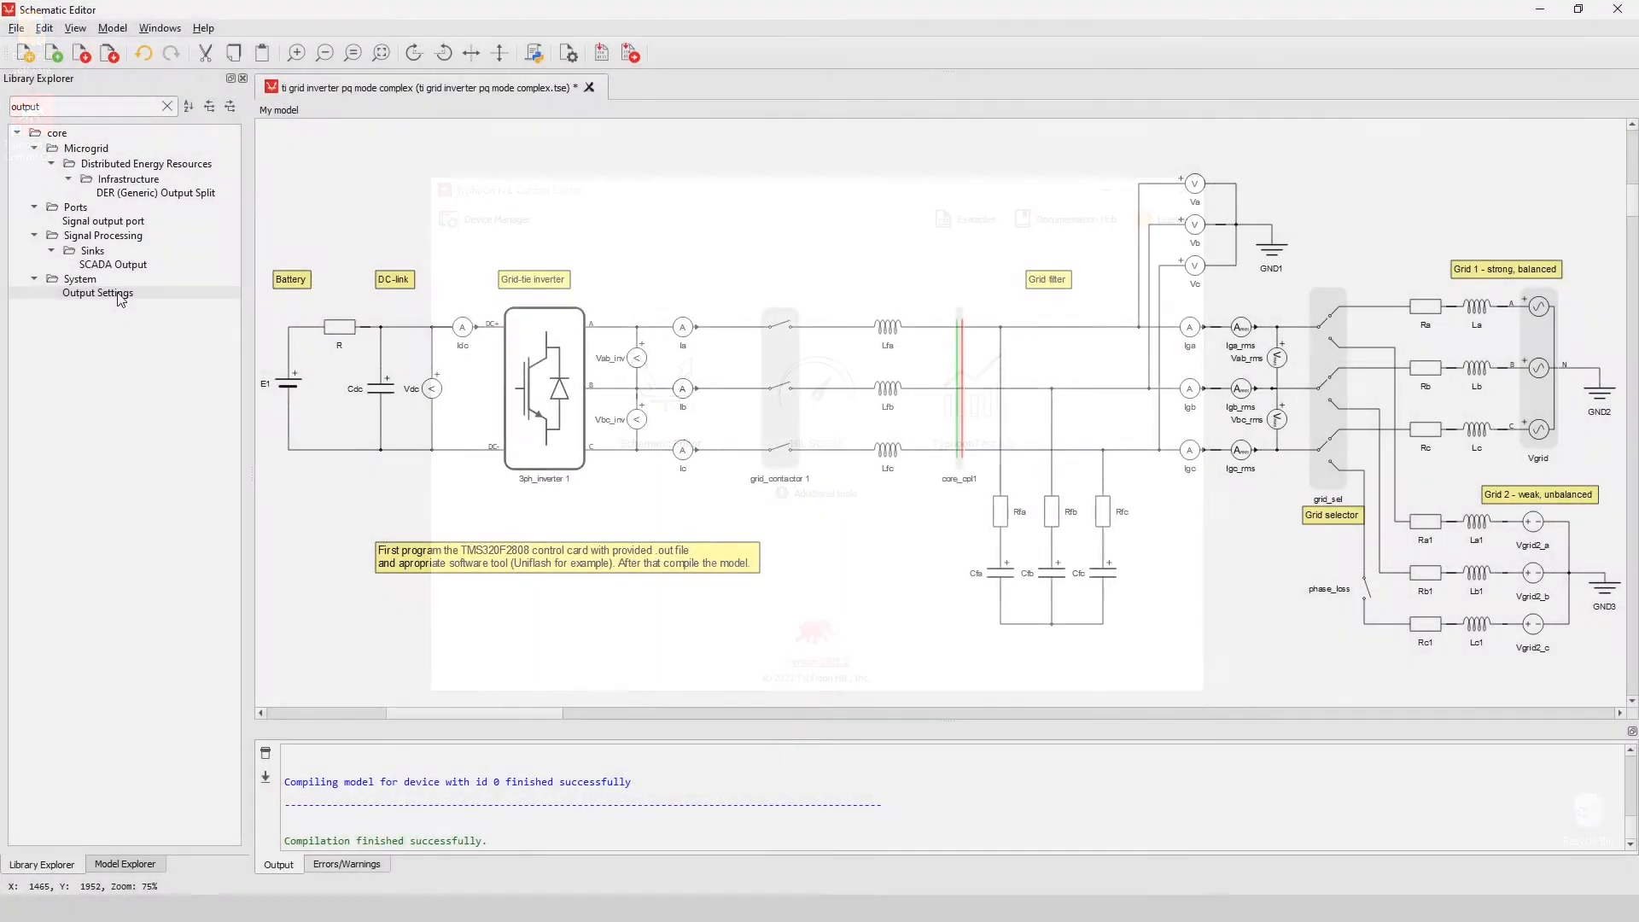
Place an Output Settings component in the schematic above the Ia current measurement and open its properties.
{"action": "left_click_drag", "start_coordinate": [98, 292], "coordinate": [676, 213]}
{"action": "double_click", "coordinate": [676, 214]}
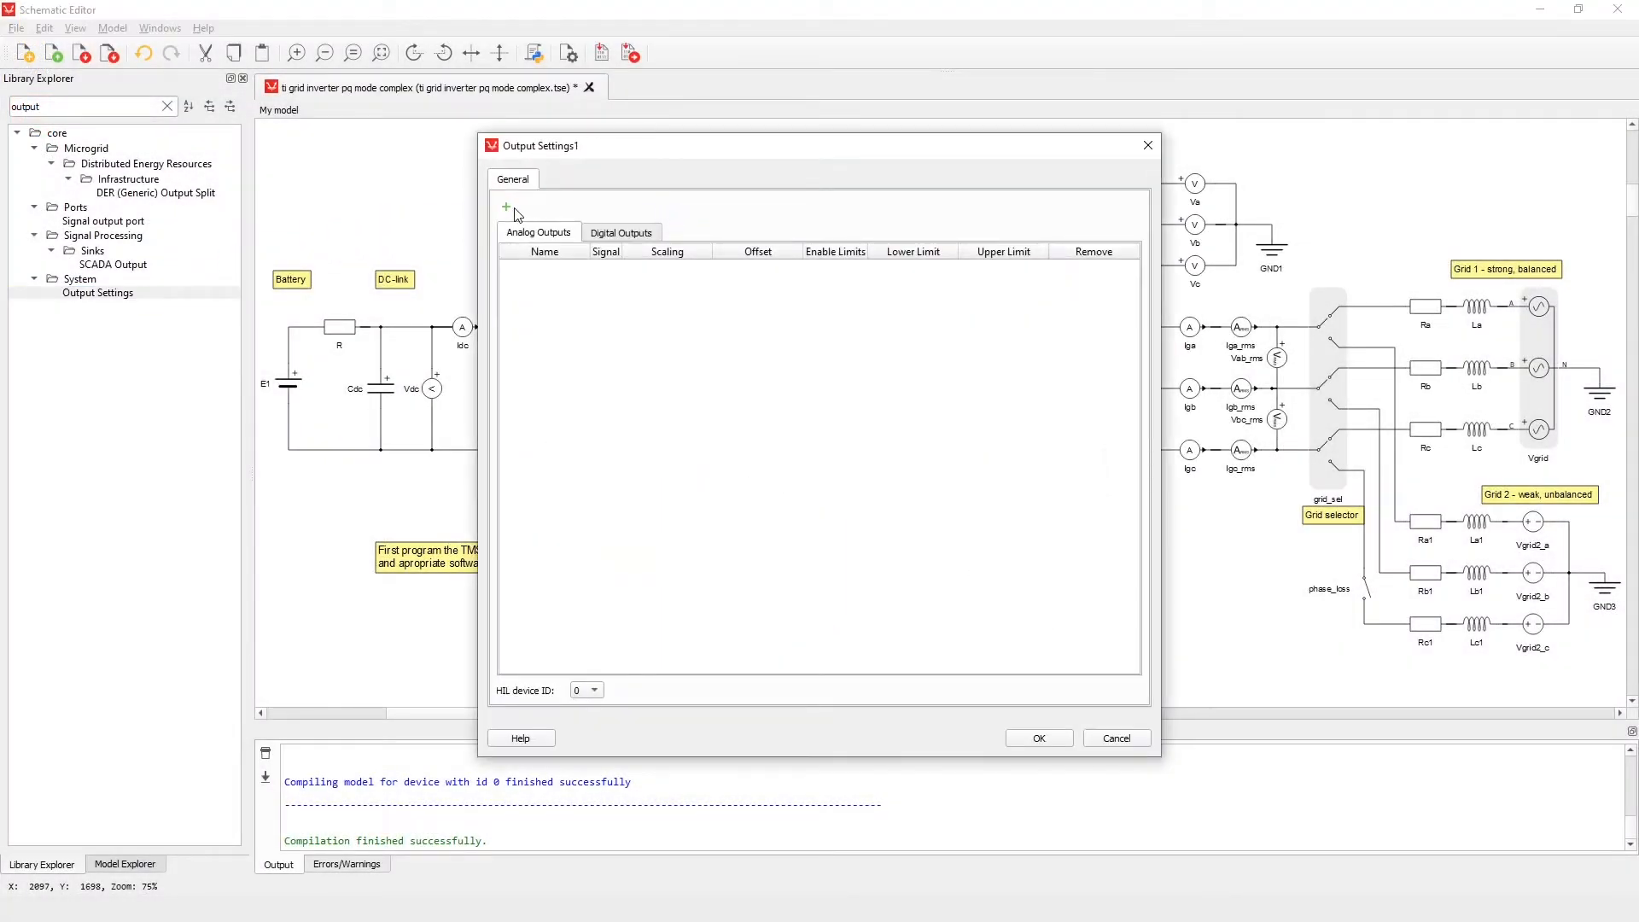
{"action": "left_click", "coordinate": [509, 208]}
{"action": "left_click", "coordinate": [551, 273]}
{"action": "left_click", "coordinate": [552, 275]}
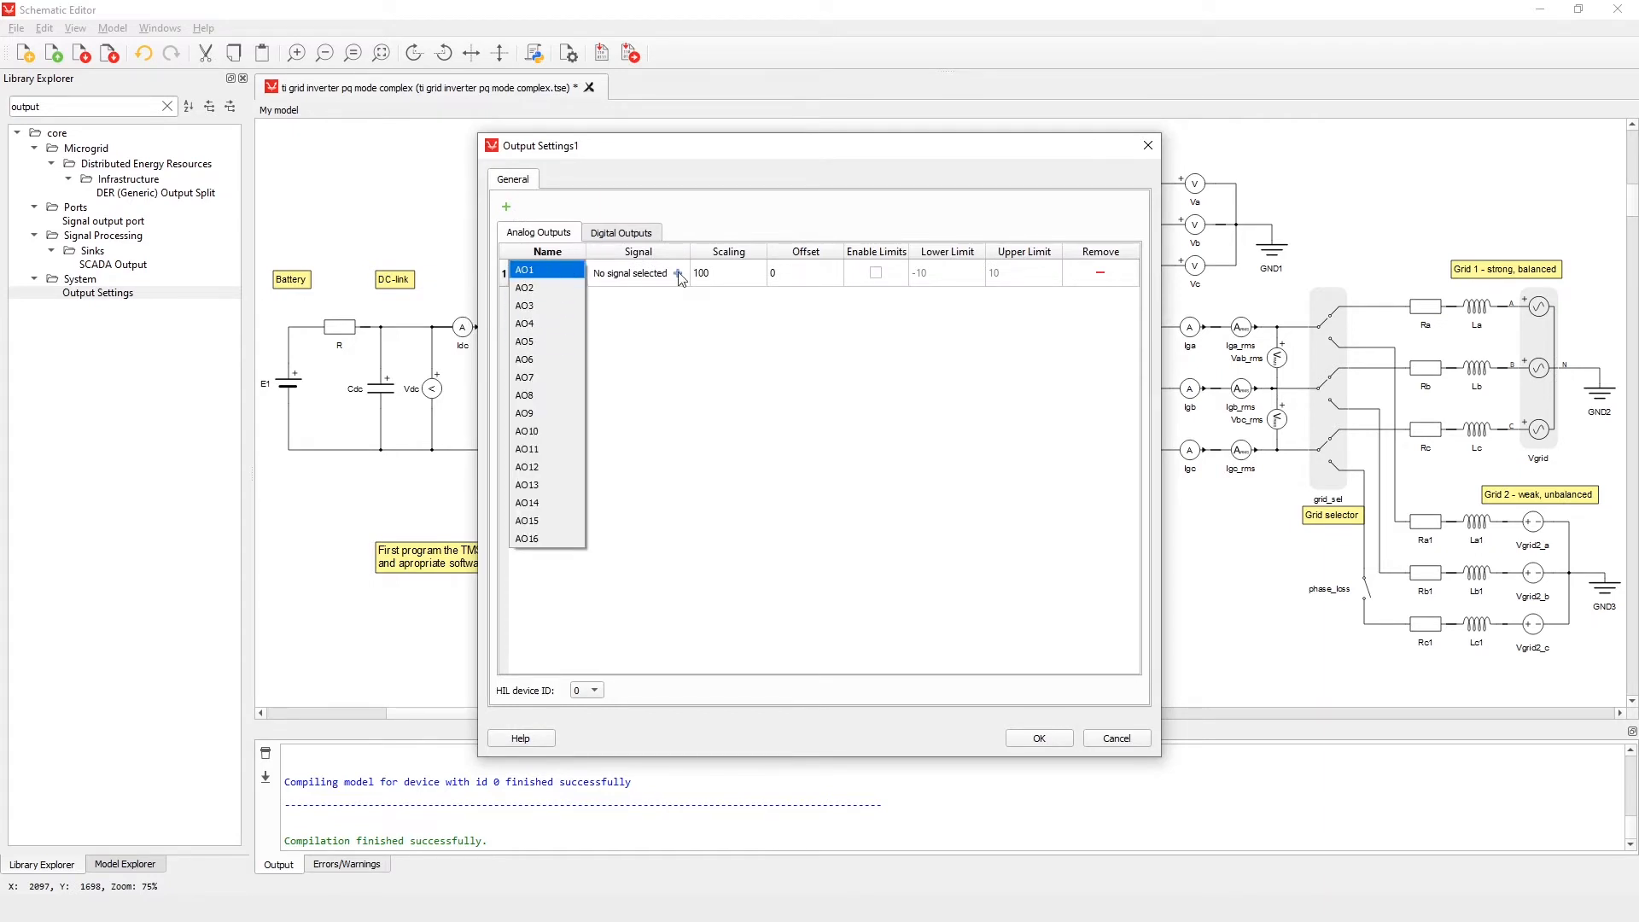
{"action": "left_click", "coordinate": [706, 350]}
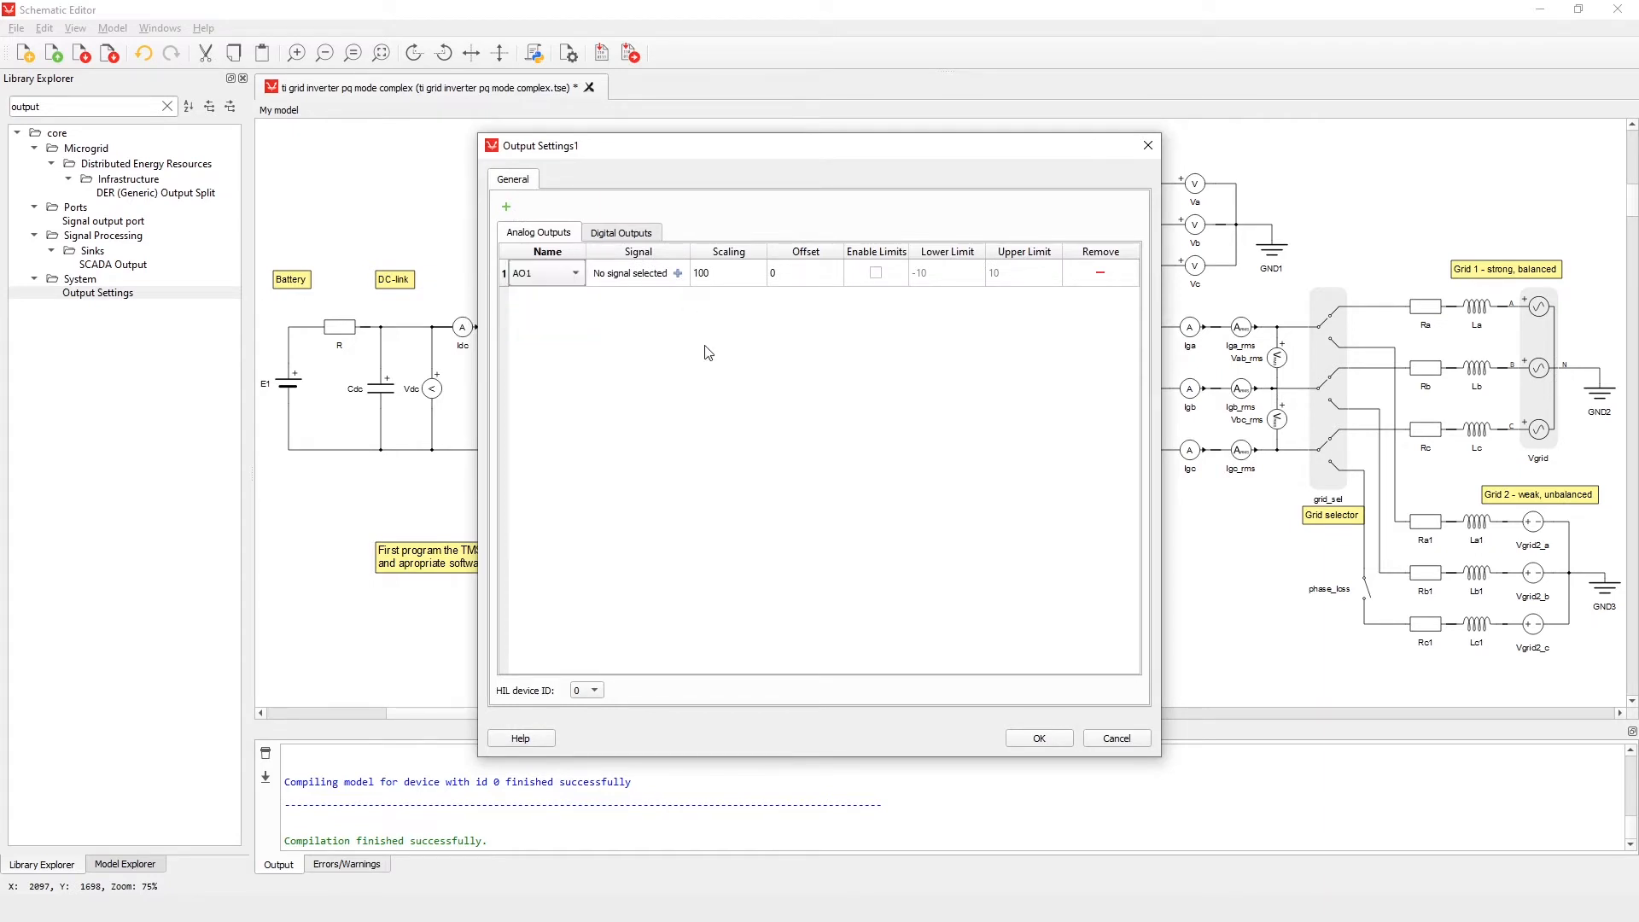
{"action": "left_click", "coordinate": [678, 273]}
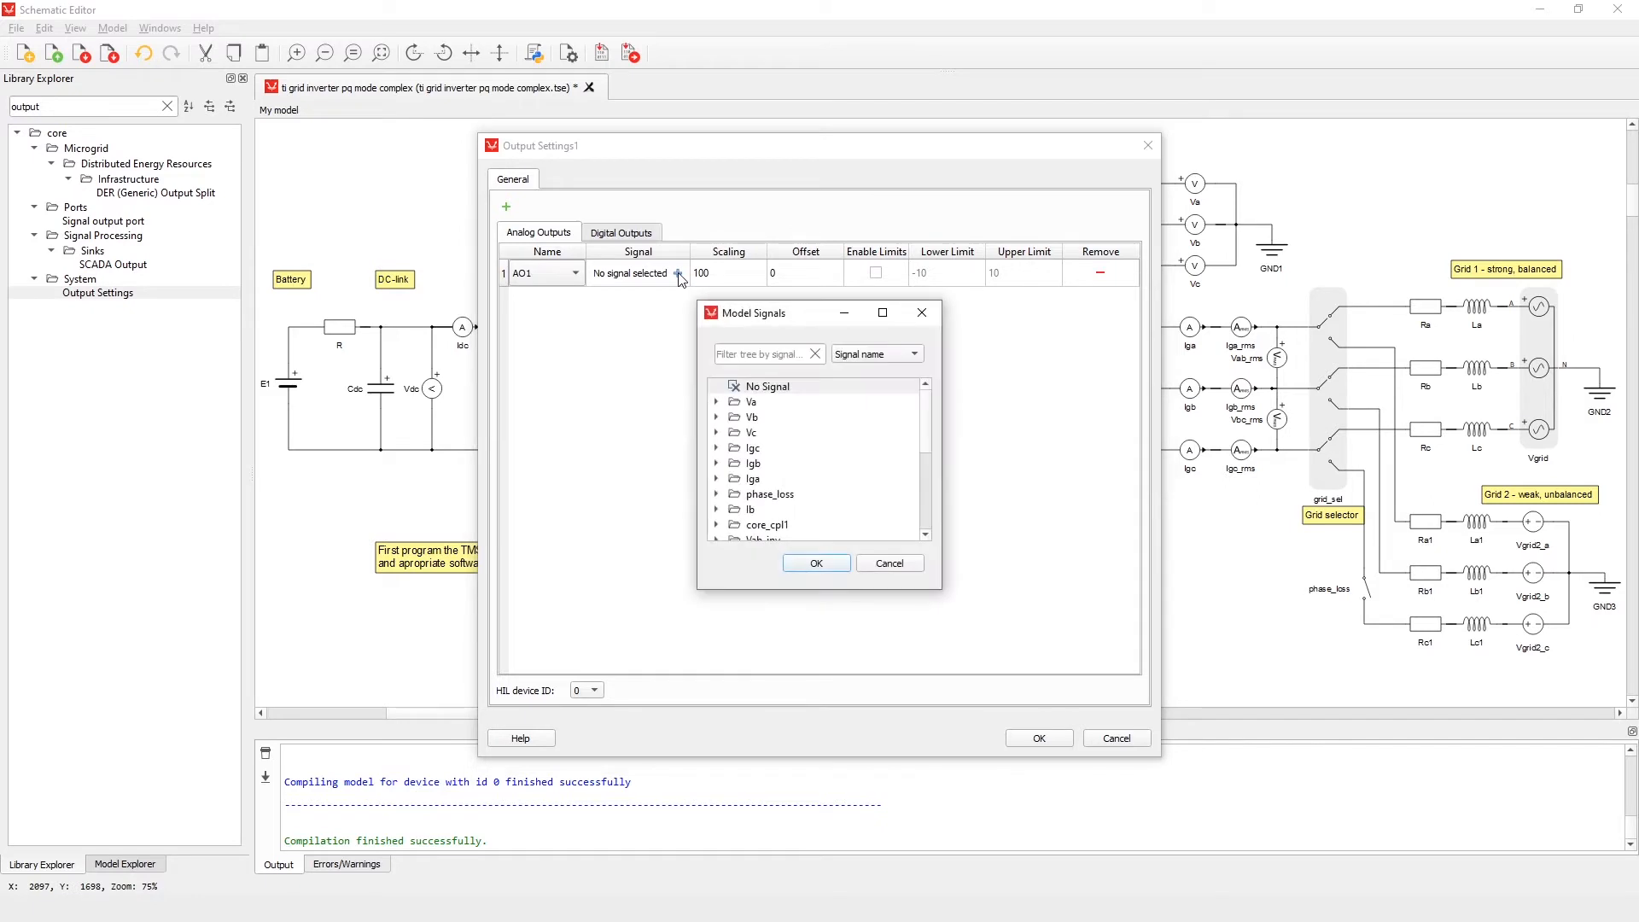
{"action": "left_click", "coordinate": [889, 563]}
{"action": "left_click", "coordinate": [1117, 738]}
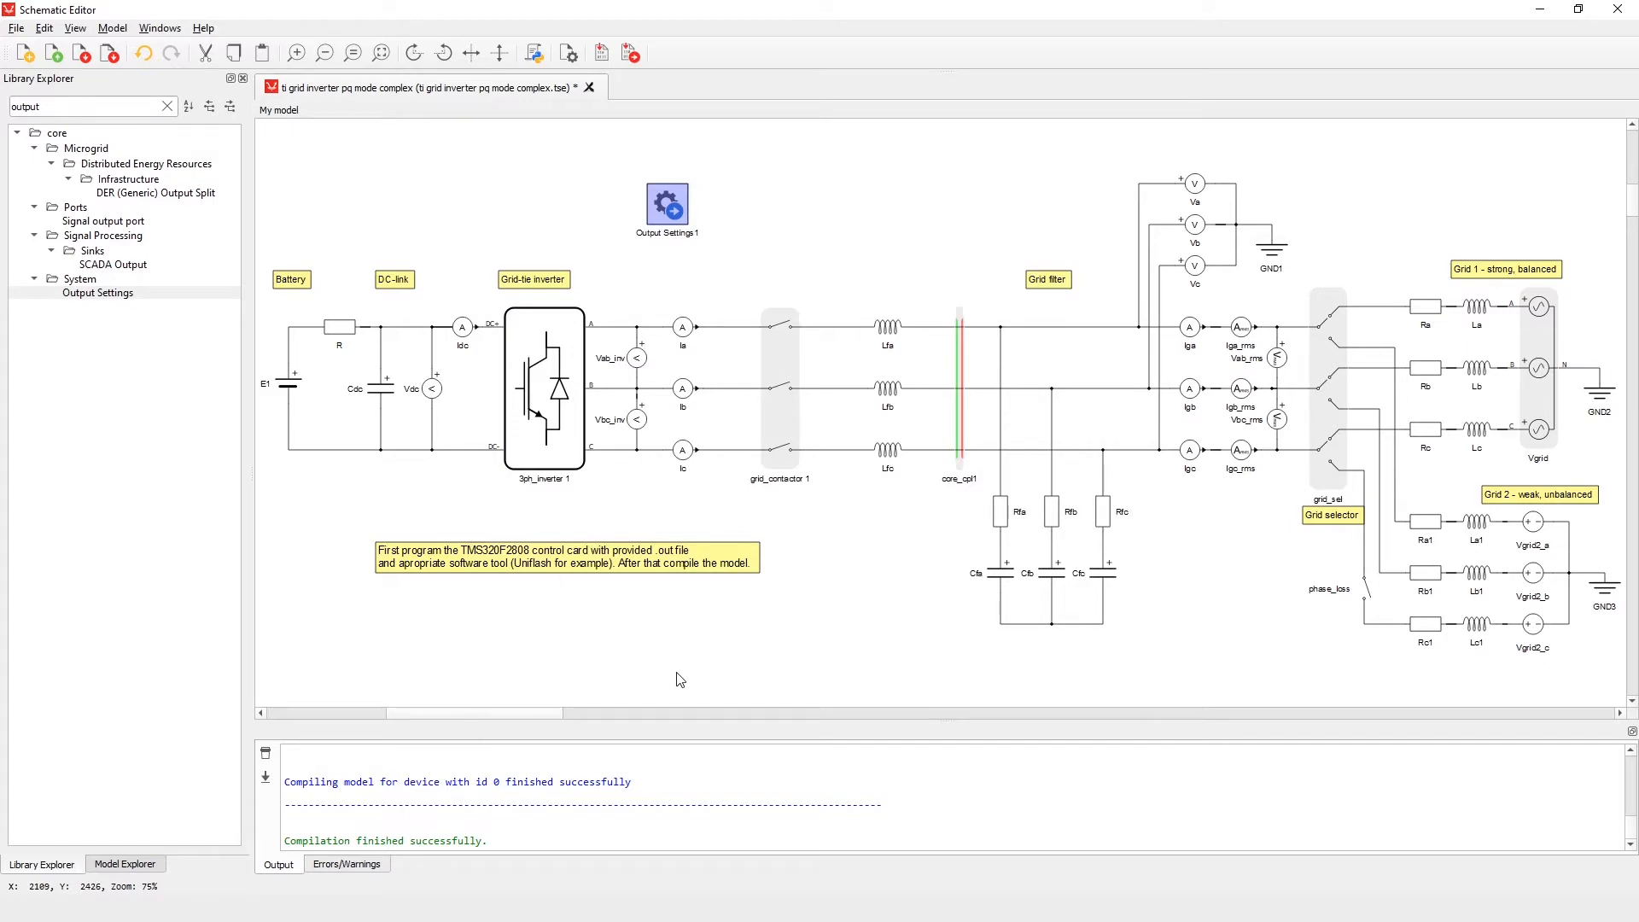
Switch to HIL SCADA, load the model settings file settings.runx and start the simulation.
{"action": "mouse_move", "coordinate": [597, 918]}
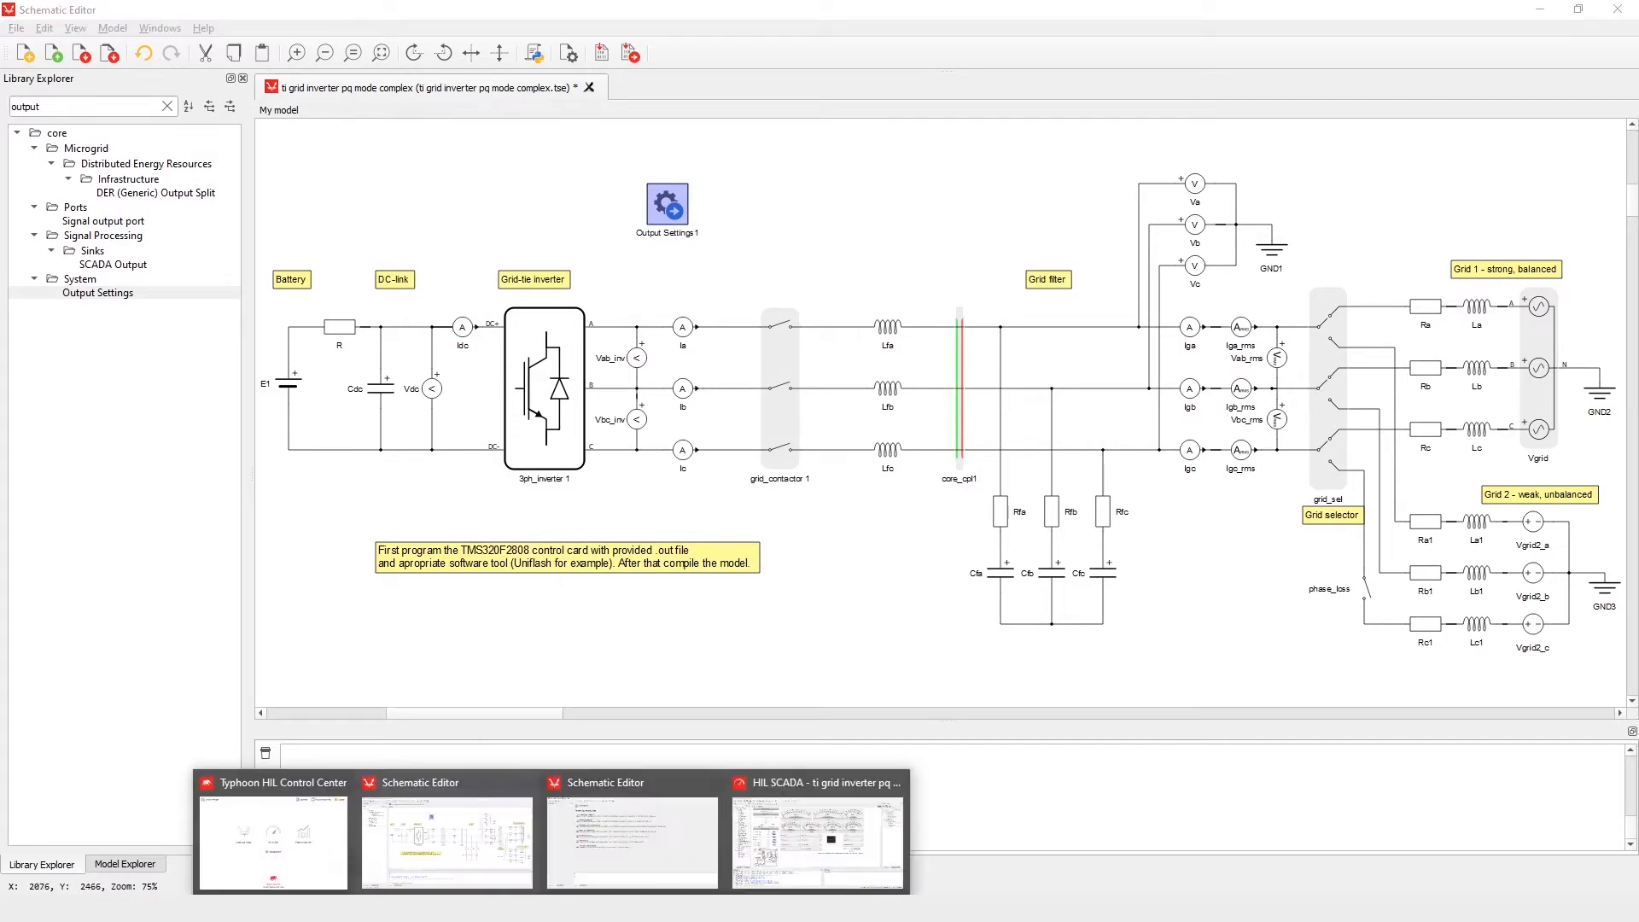
{"action": "left_click", "coordinate": [777, 845]}
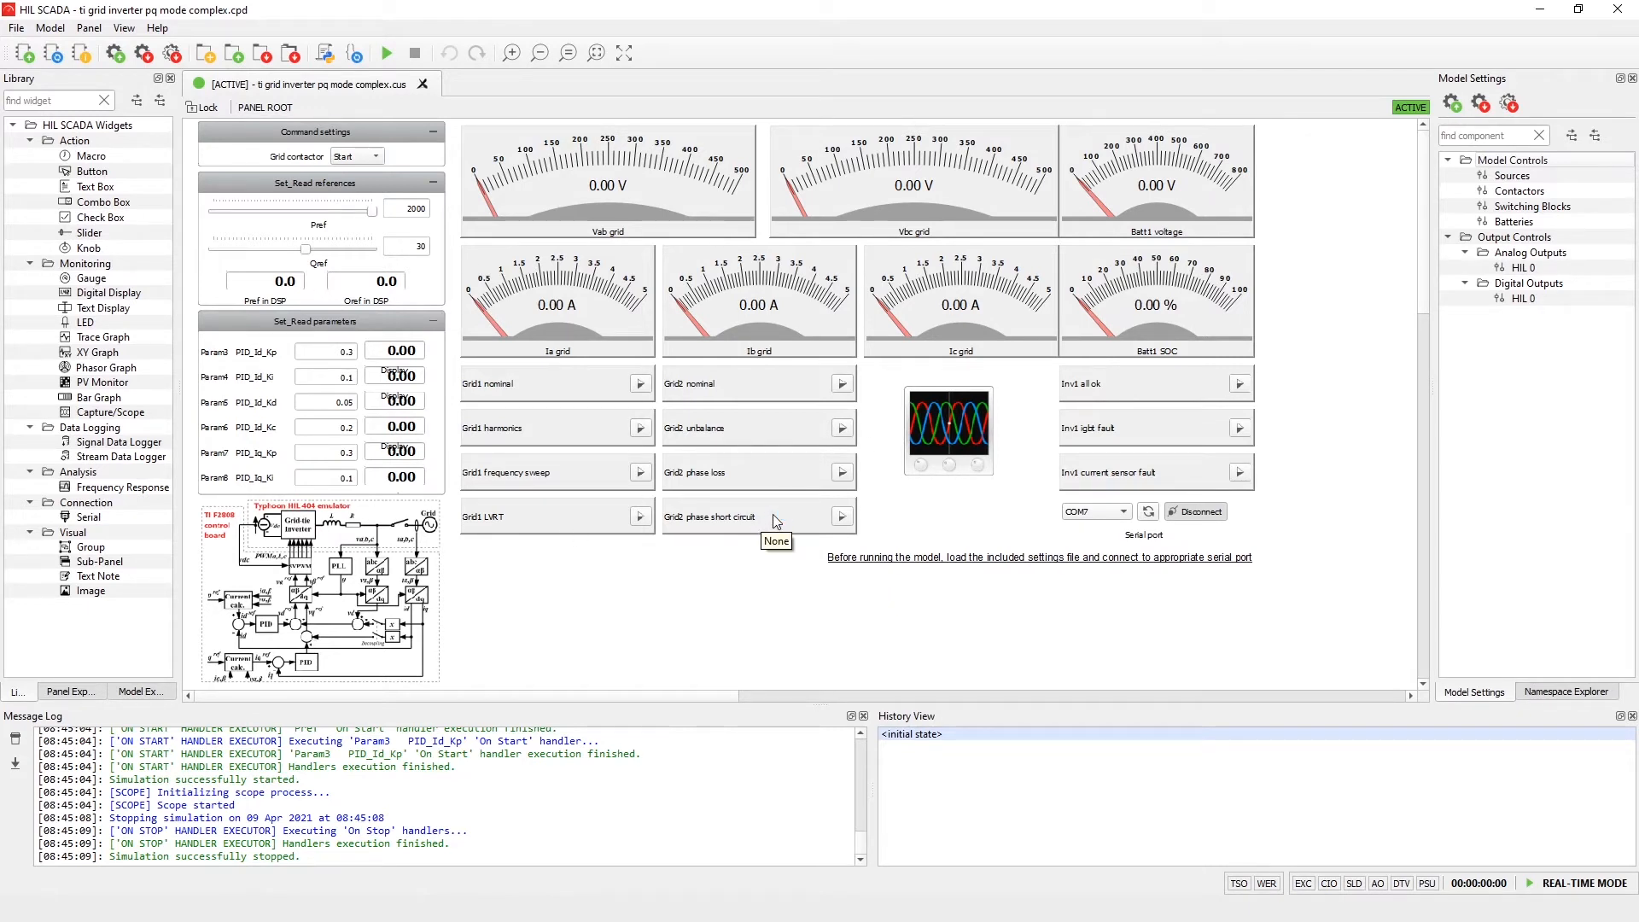
{"action": "left_click", "coordinate": [1449, 103]}
{"action": "left_click", "coordinate": [352, 181]}
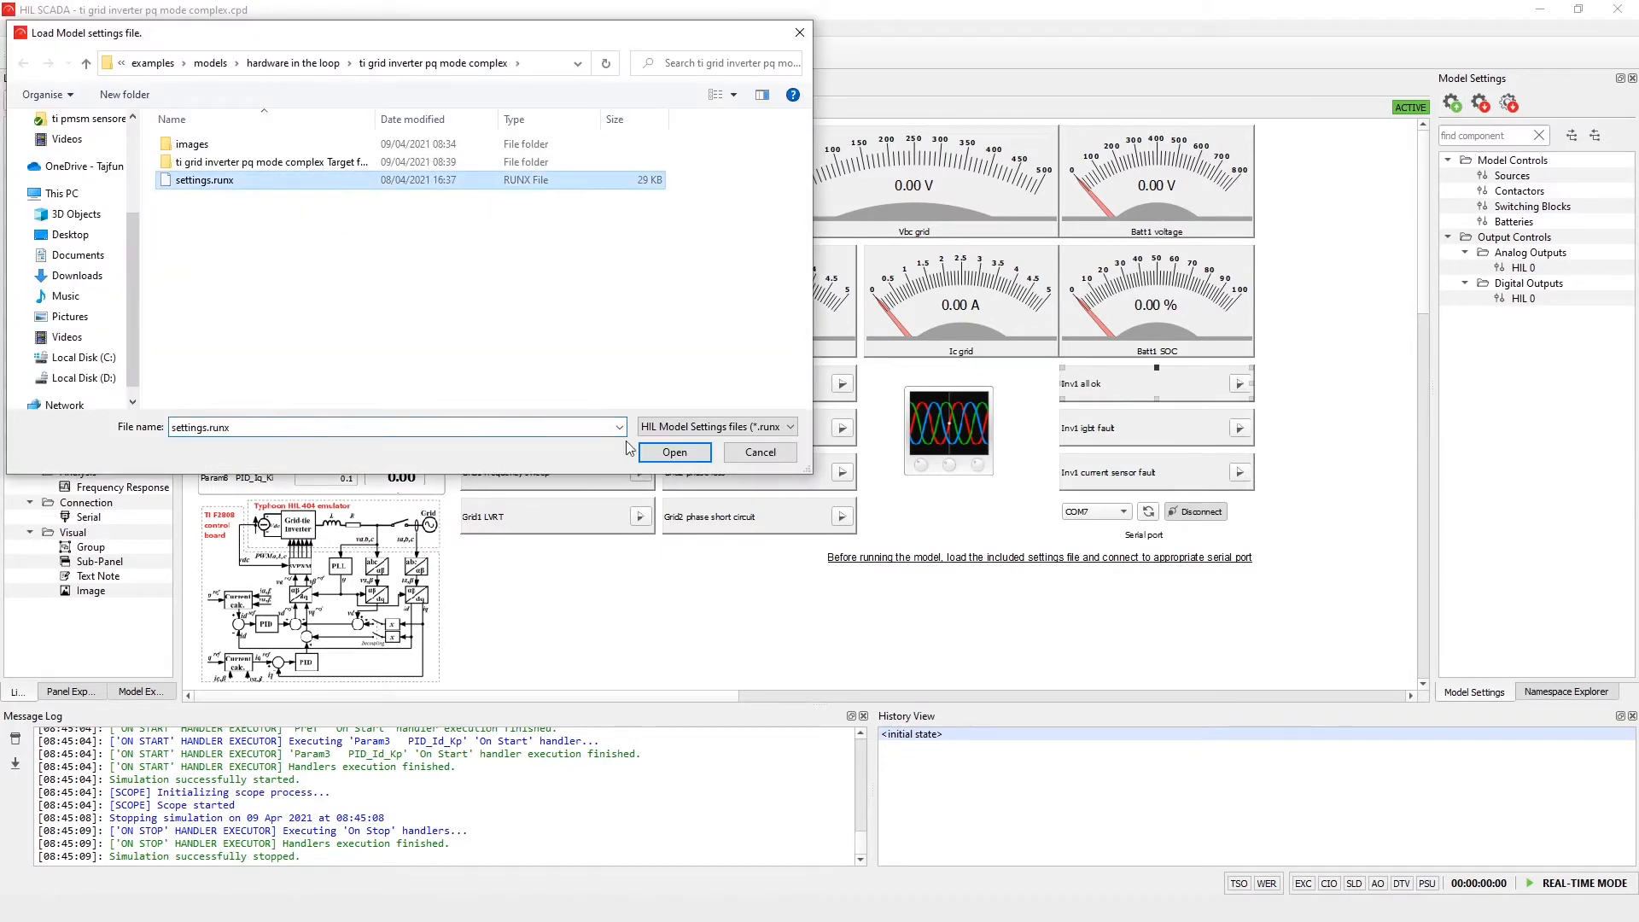
{"action": "left_click", "coordinate": [673, 452]}
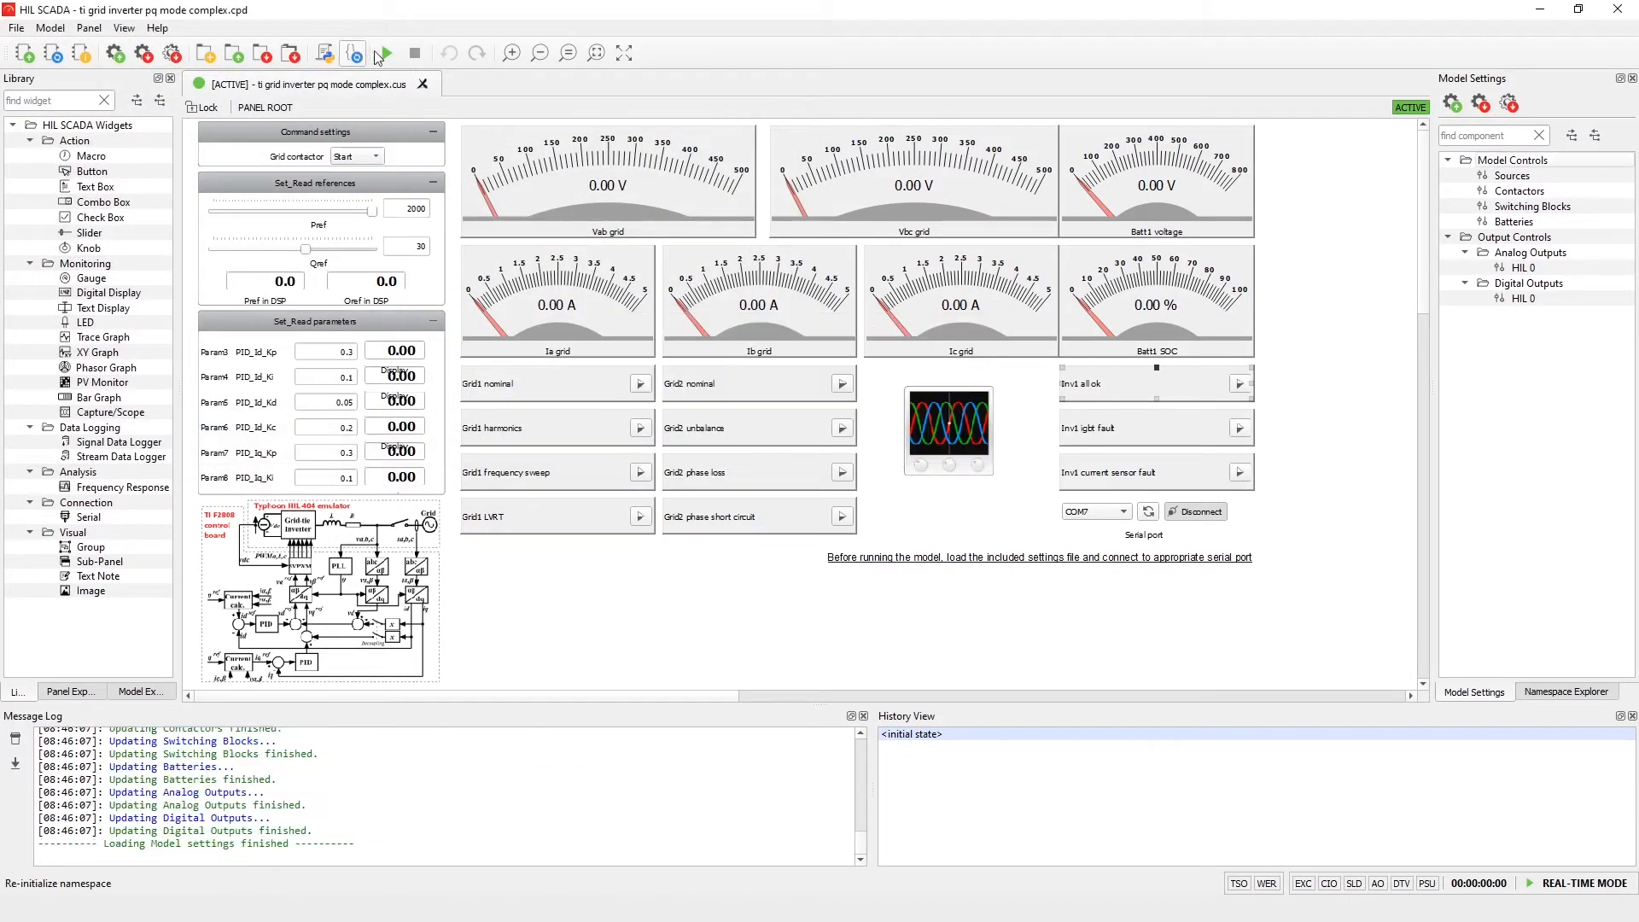
{"action": "left_click", "coordinate": [396, 65]}
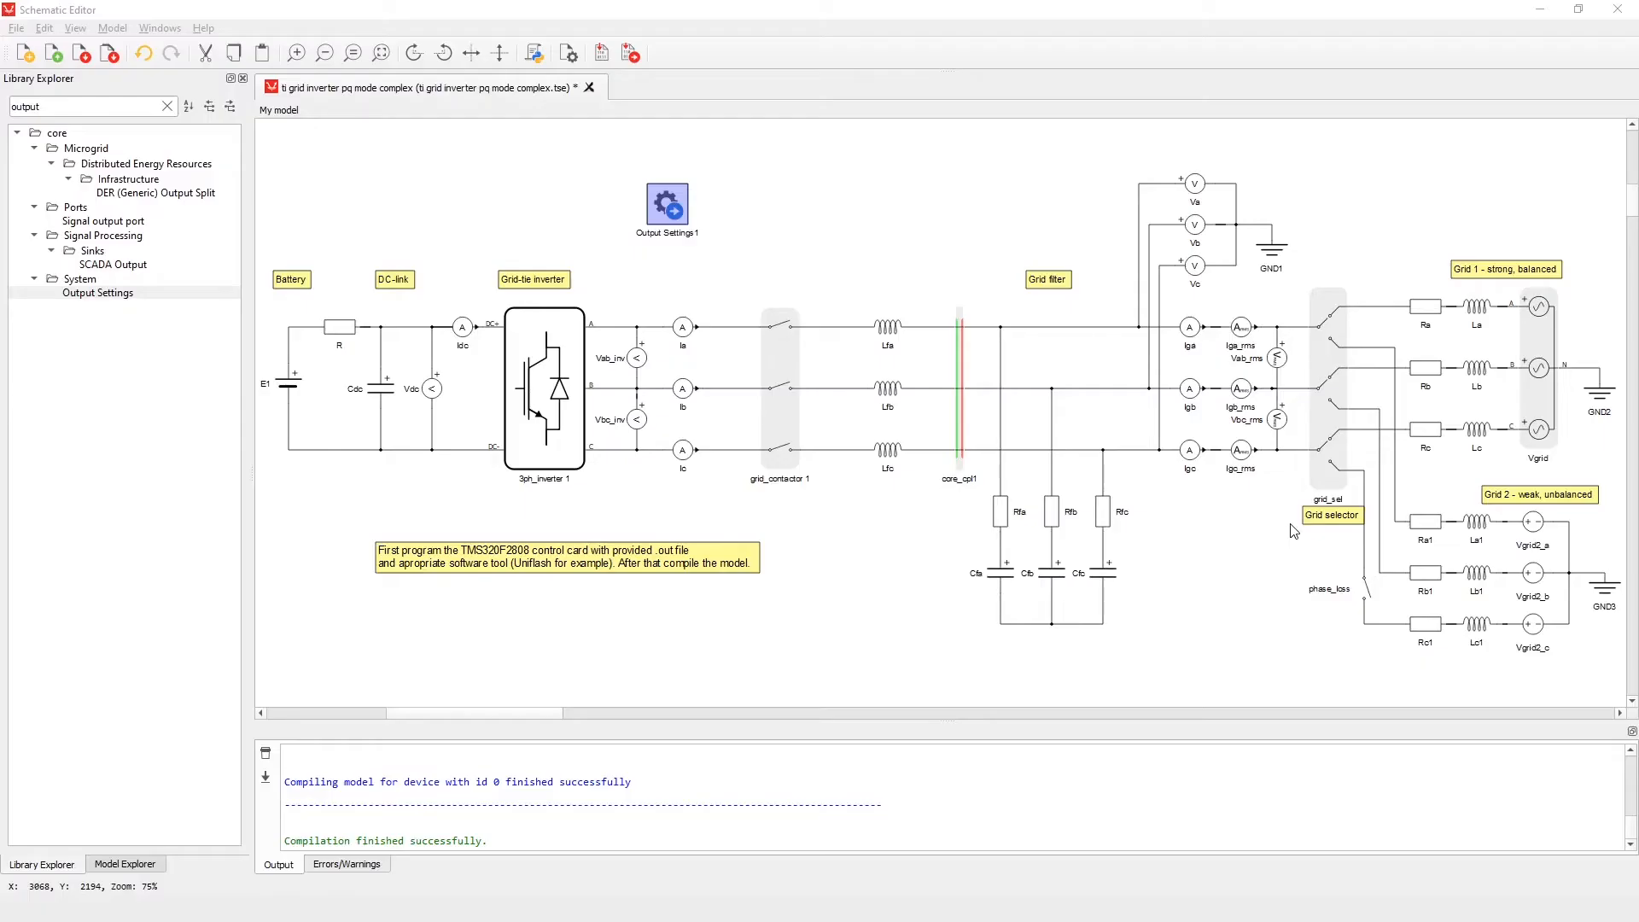
Add an analog output entry to the schematic's Output Settings component and assign it to channel AO16.
{"action": "left_click", "coordinate": [666, 214]}
{"action": "double_click", "coordinate": [665, 214]}
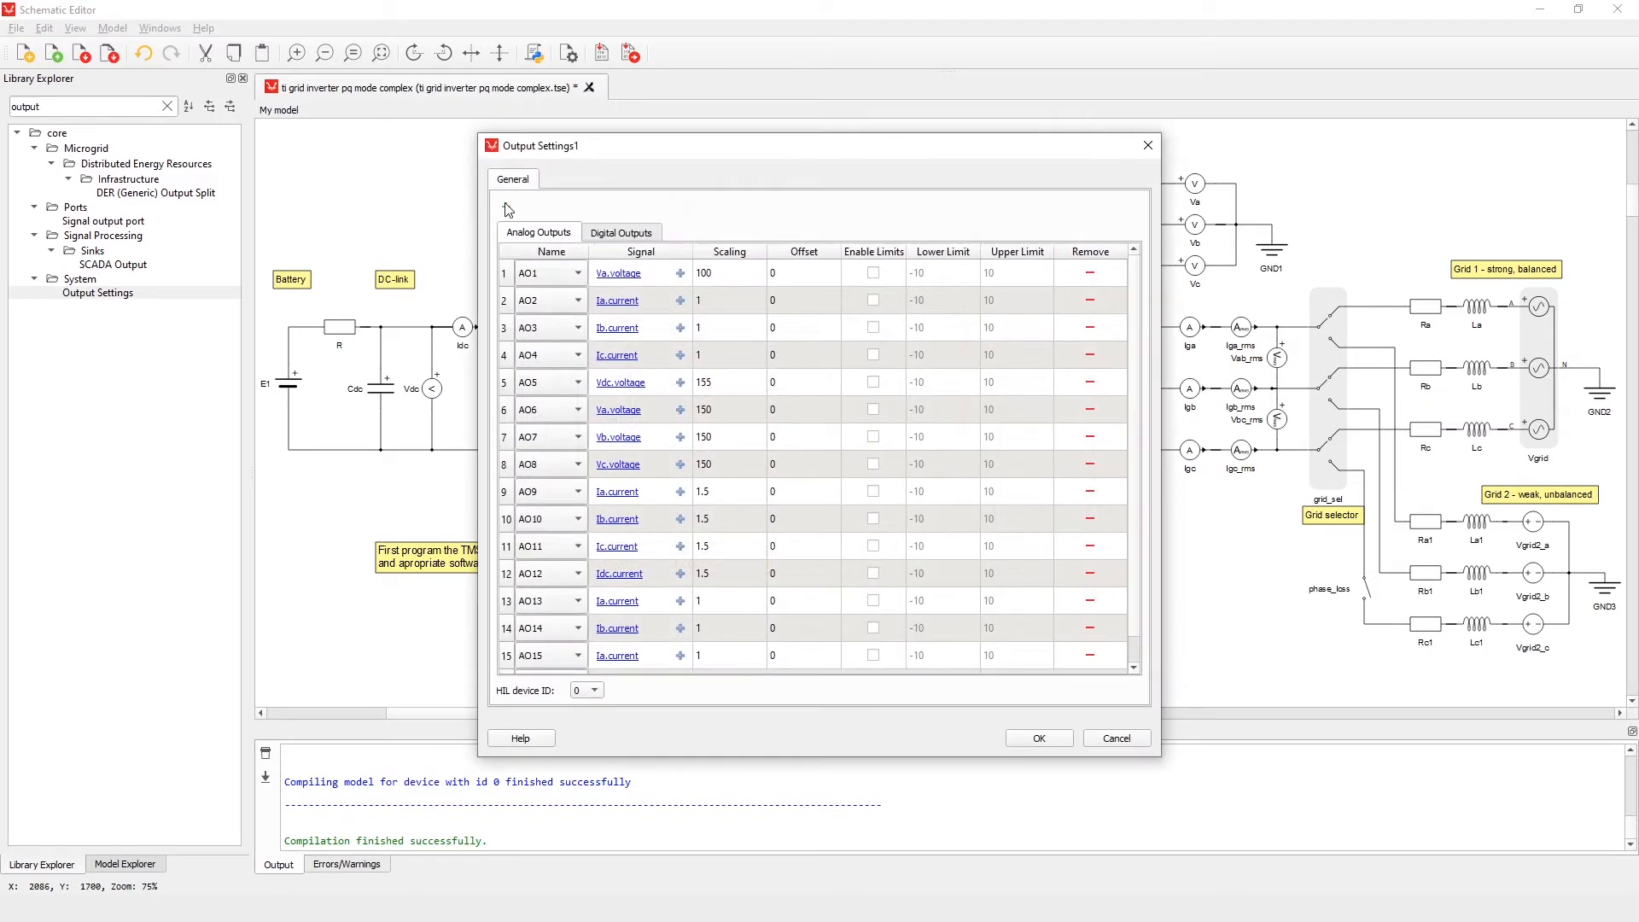
{"action": "left_click", "coordinate": [506, 206]}
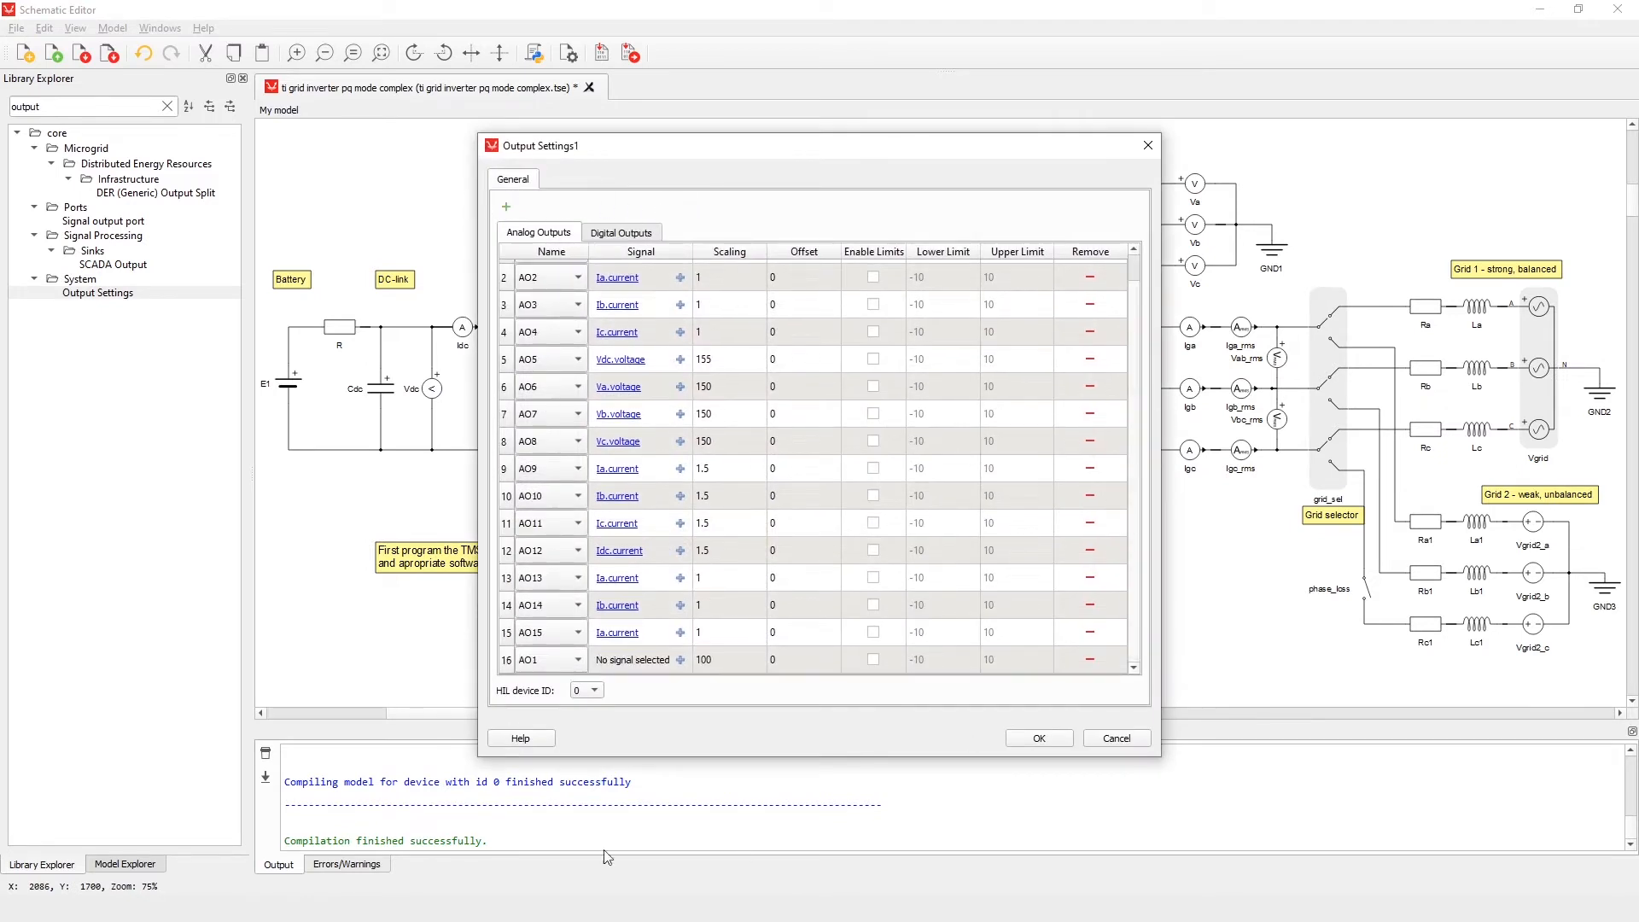
{"action": "left_click", "coordinate": [555, 660]}
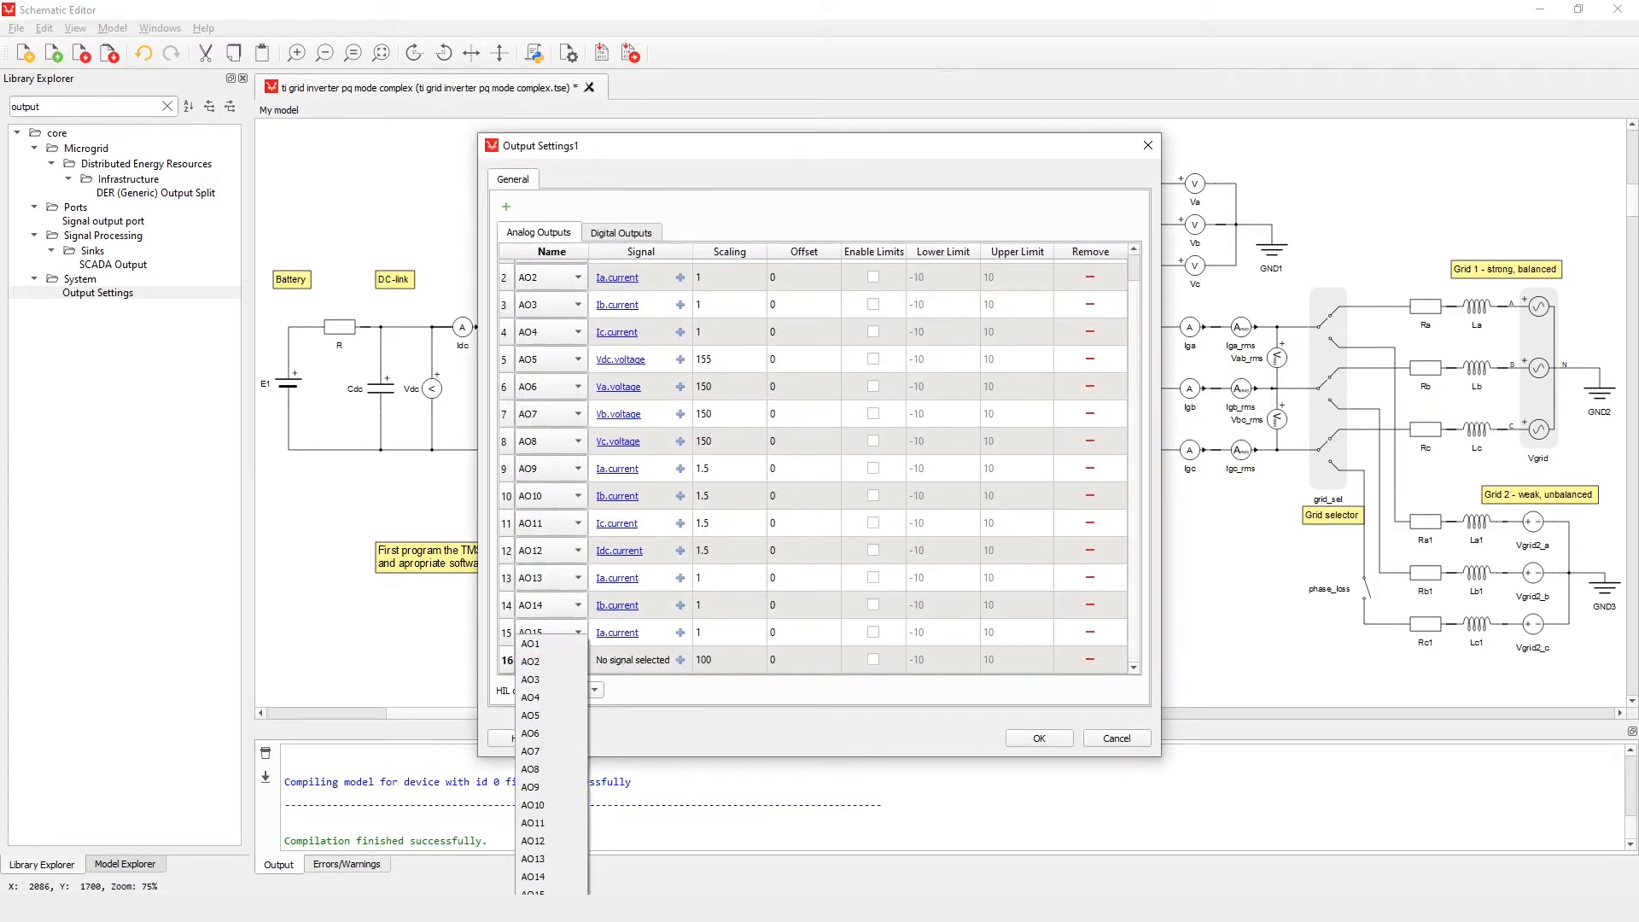
{"action": "left_click", "coordinate": [533, 893]}
Assign the Ic current signal to AO16 with a scaling of 1 and apply the output settings.
{"action": "left_click", "coordinate": [679, 660]}
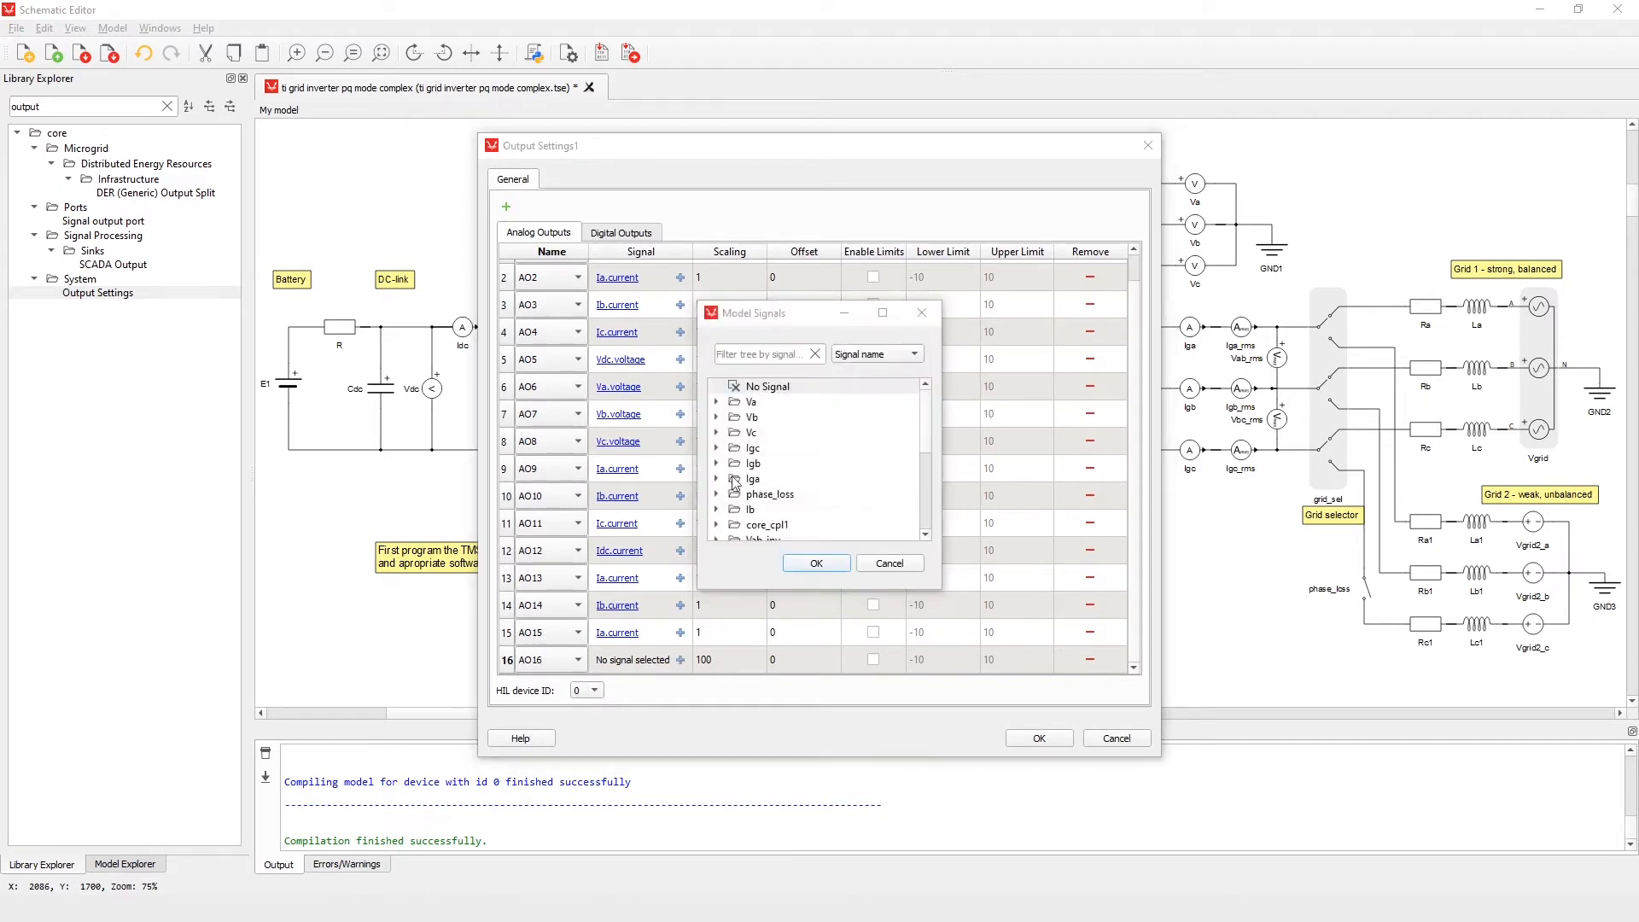
{"action": "type", "text": "ic"}
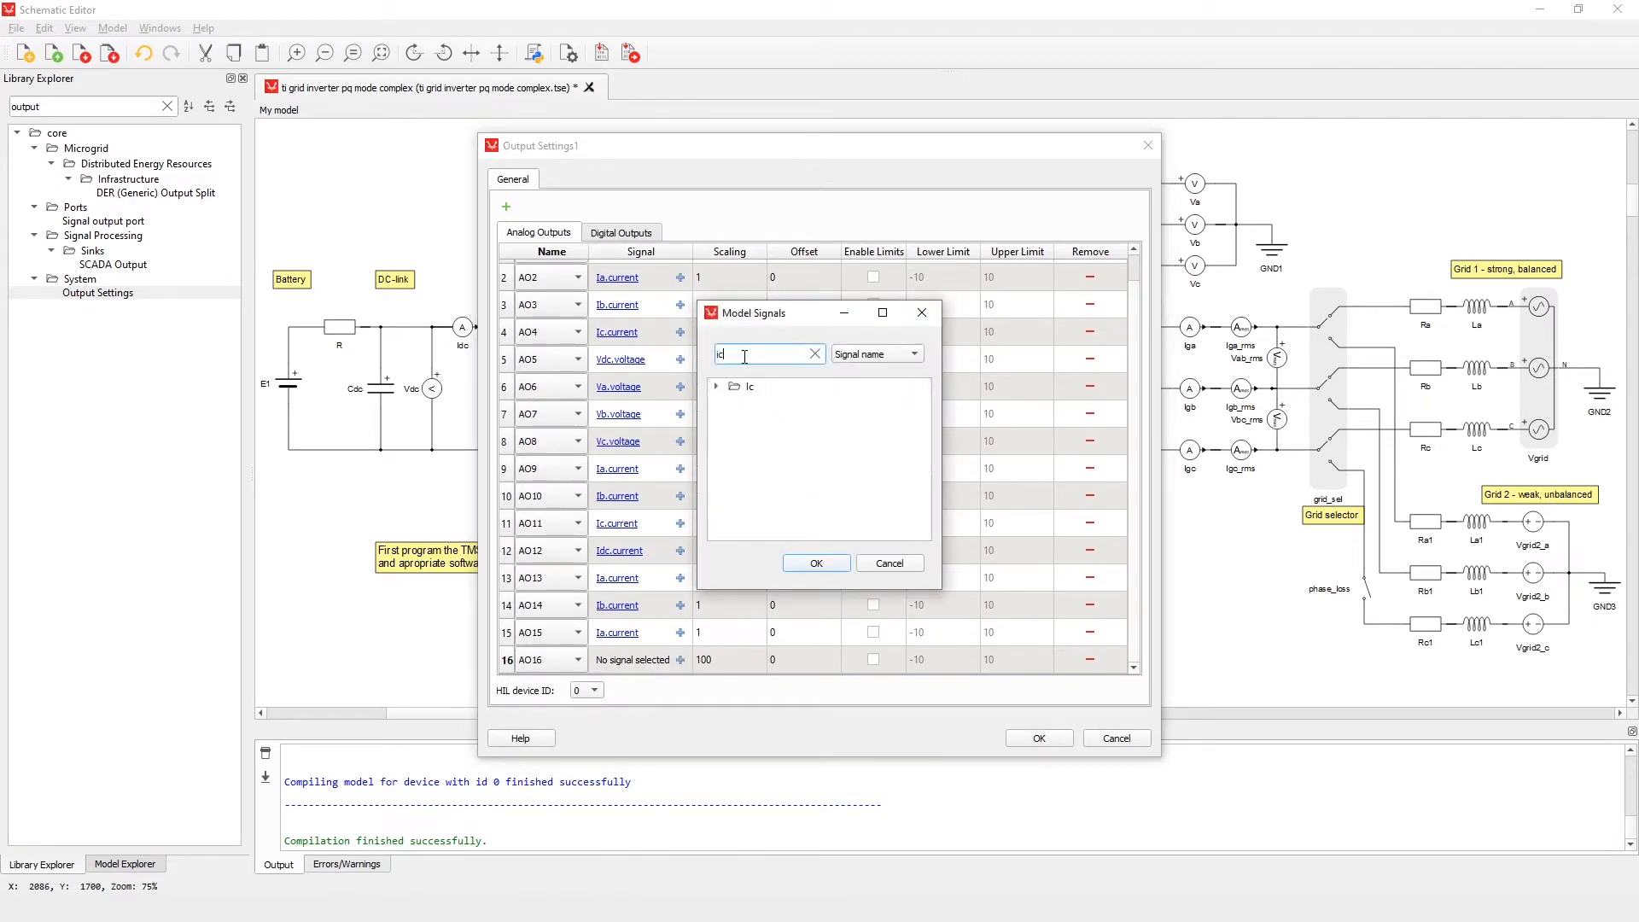
{"action": "double_click", "coordinate": [743, 386]}
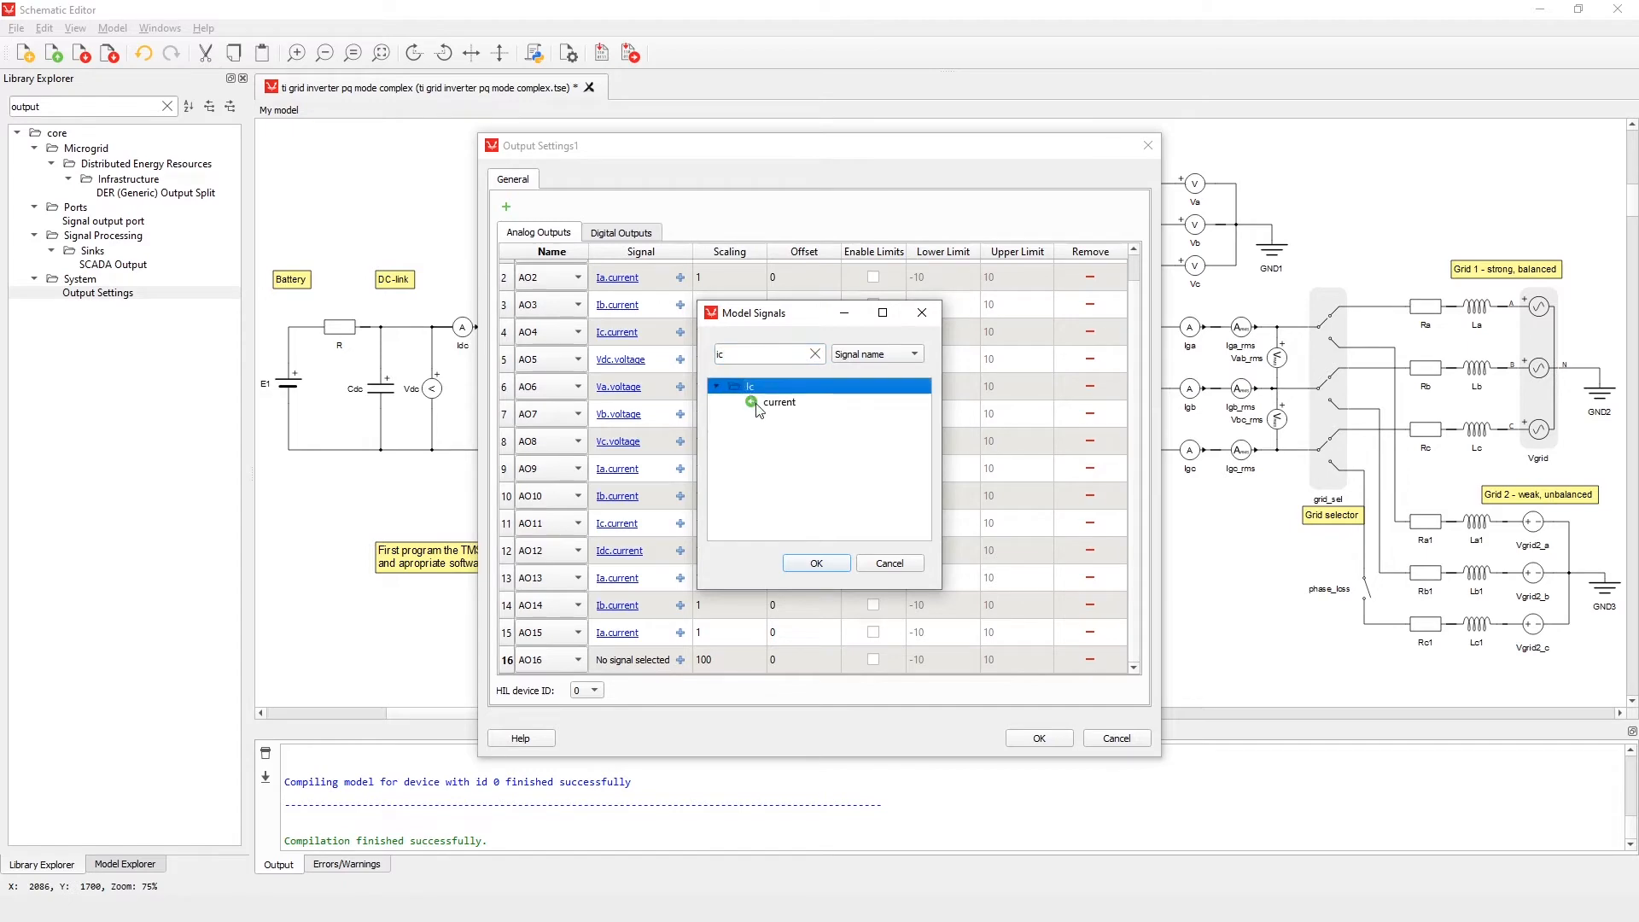
{"action": "double_click", "coordinate": [755, 402]}
{"action": "double_click", "coordinate": [696, 657]}
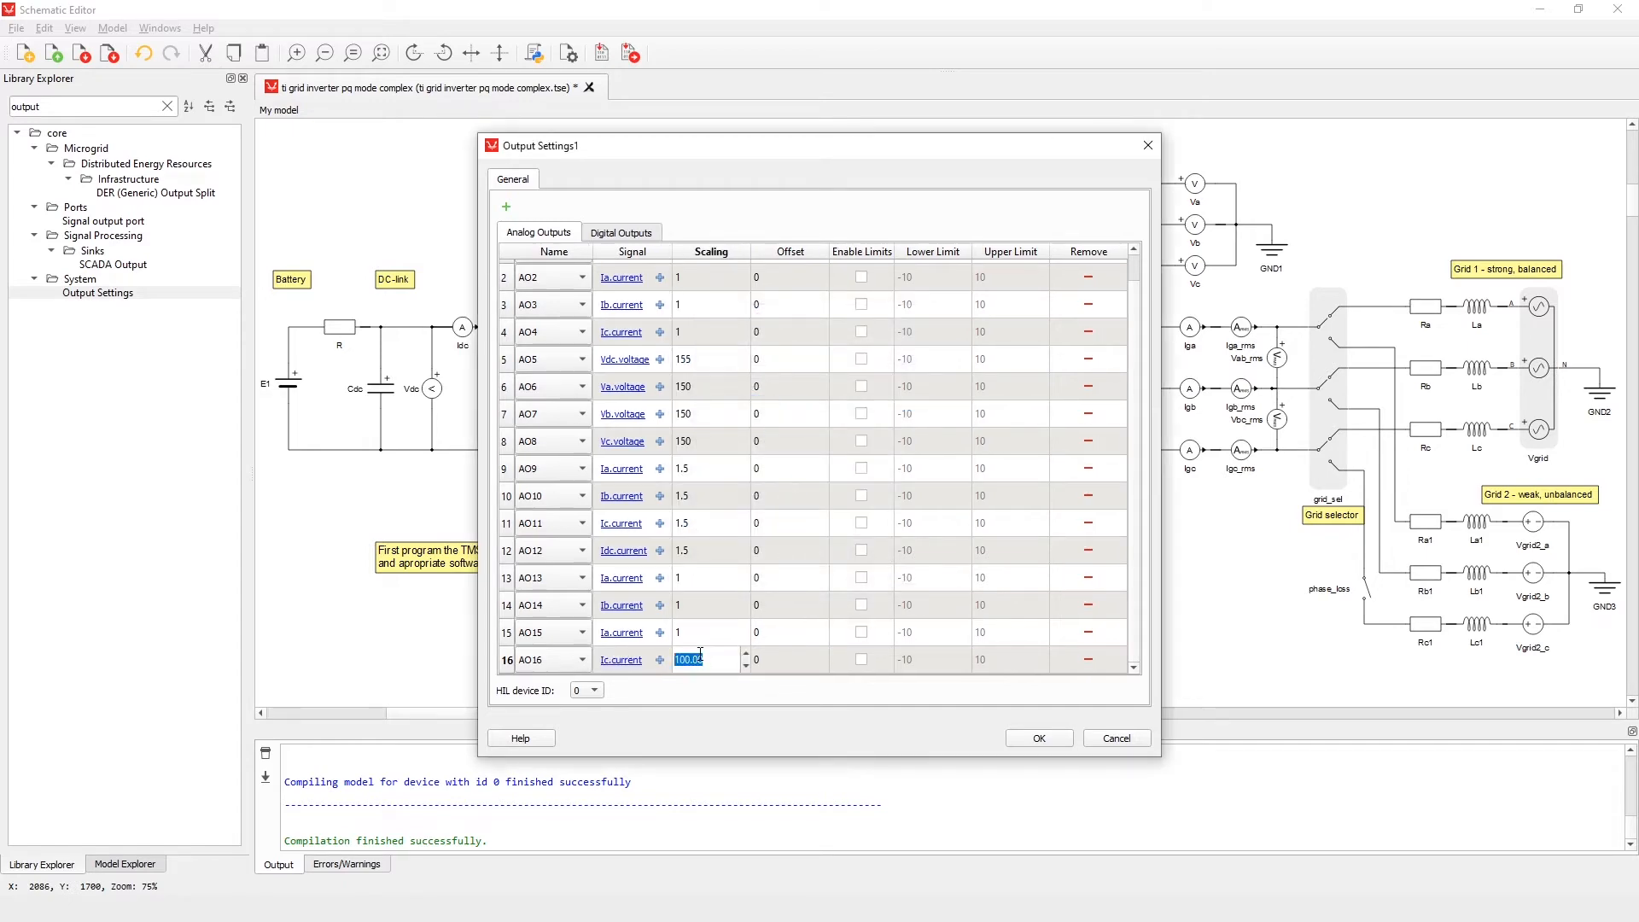
{"action": "type", "text": "1"}
{"action": "key", "text": "Return"}
{"action": "left_click", "coordinate": [1040, 738]}
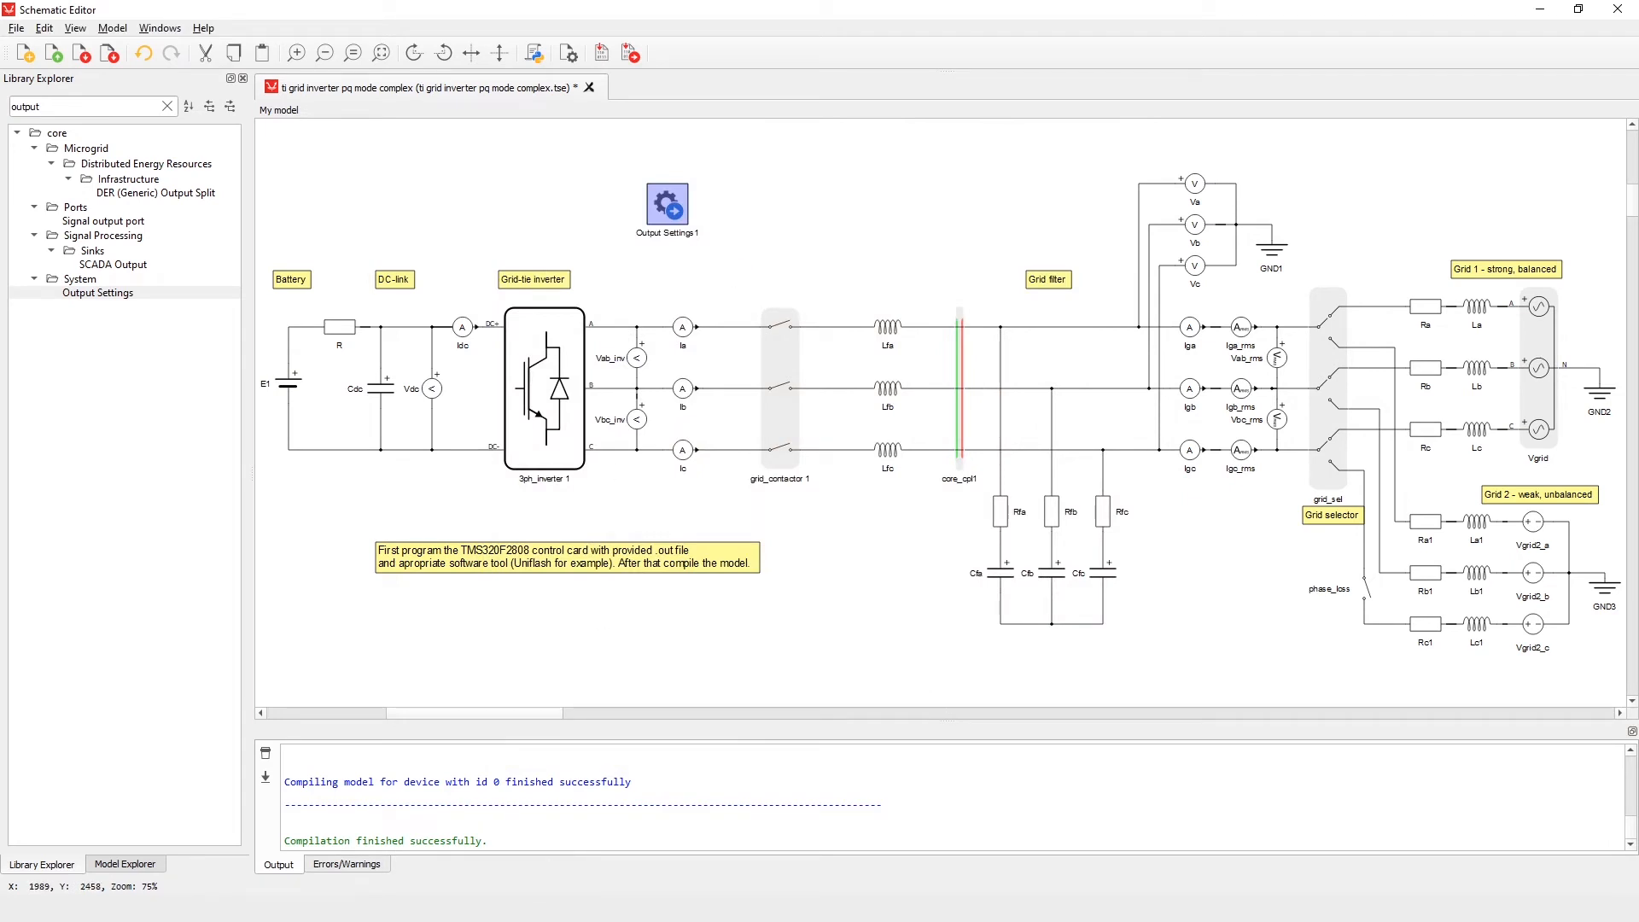
Switch to HIL SCADA and open the panel ti grid inverter pq mode complex.cus from the model directory.
{"action": "left_click", "coordinate": [675, 863]}
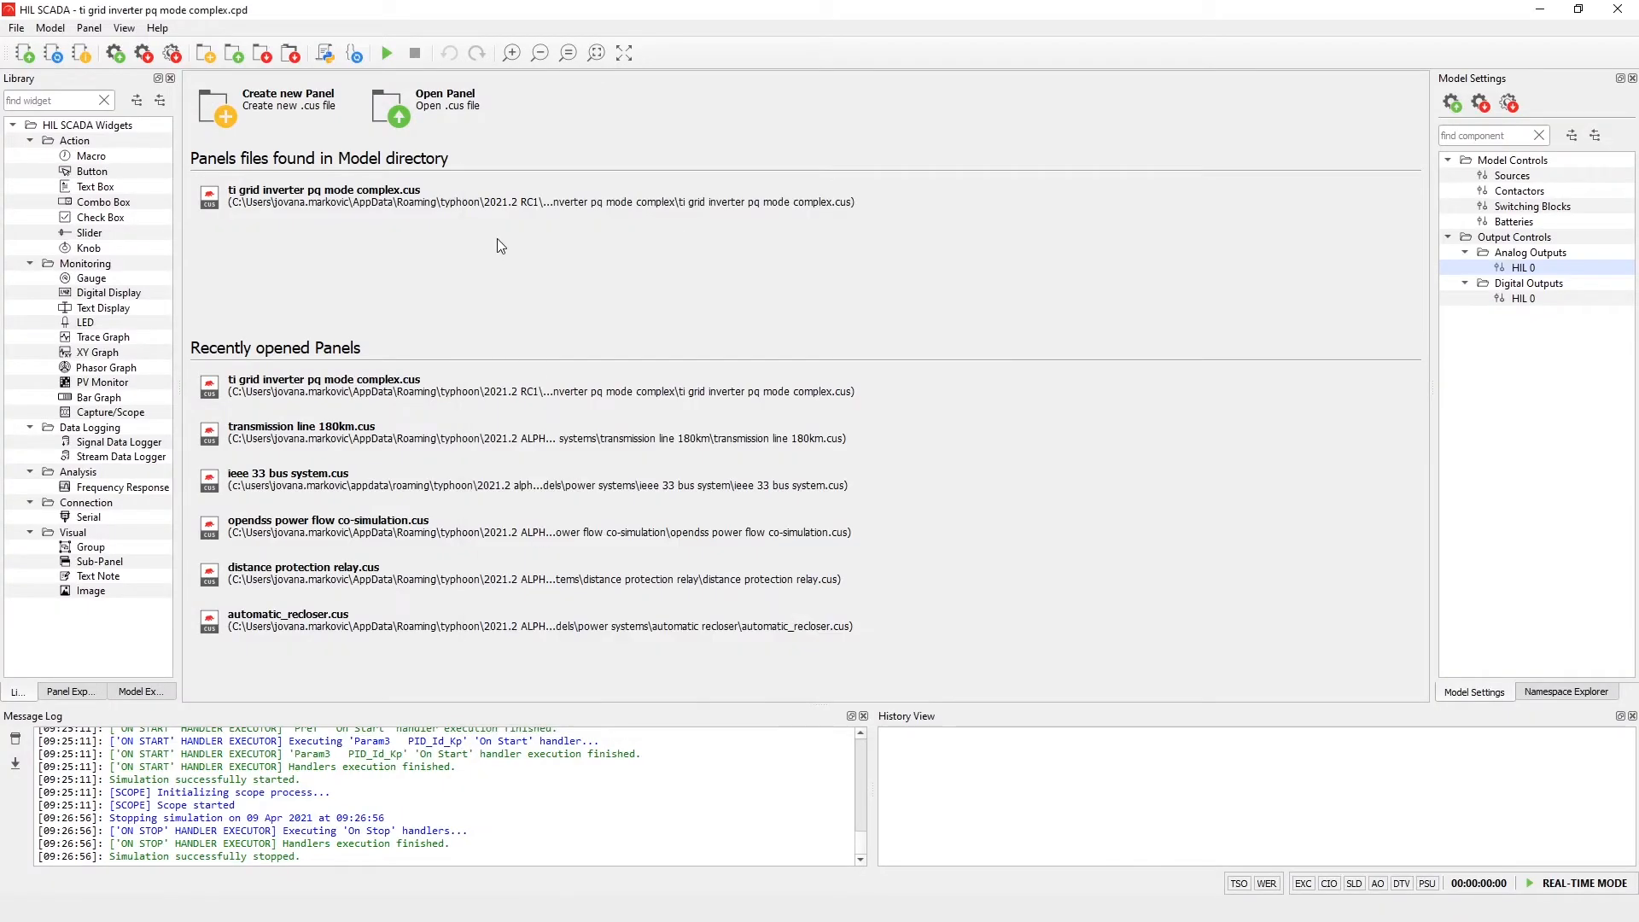
{"action": "left_click", "coordinate": [490, 205]}
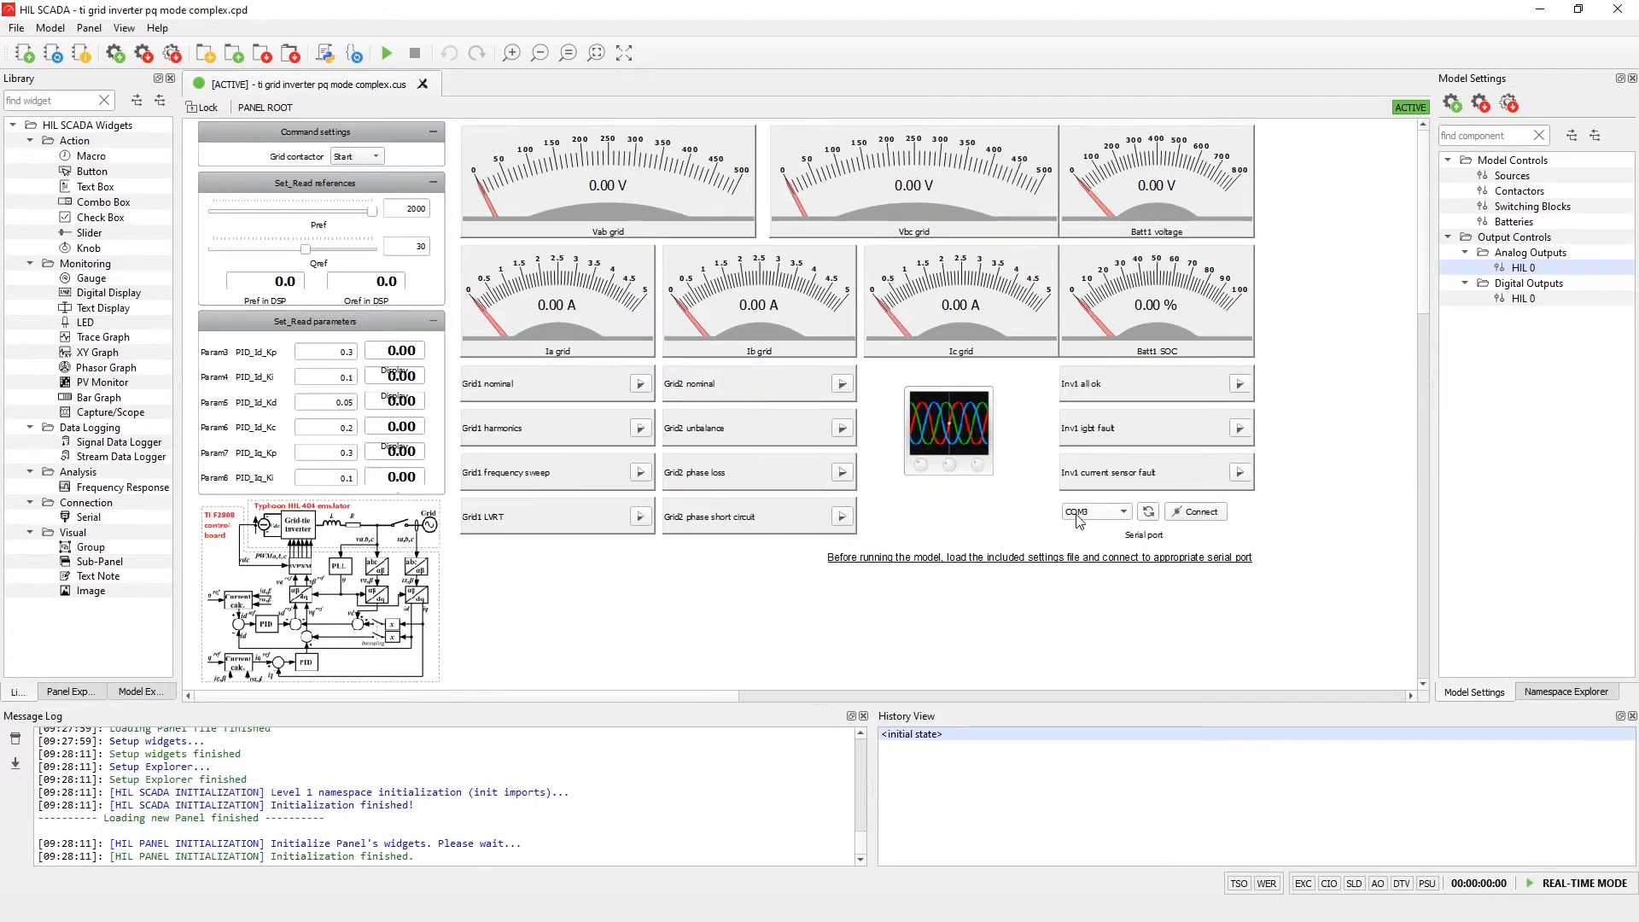
Connect the panel to serial port COM7 and start the simulation.
{"action": "left_click", "coordinate": [1078, 516]}
{"action": "left_click", "coordinate": [1080, 527]}
{"action": "left_click", "coordinate": [1192, 516]}
{"action": "left_click", "coordinate": [386, 53]}
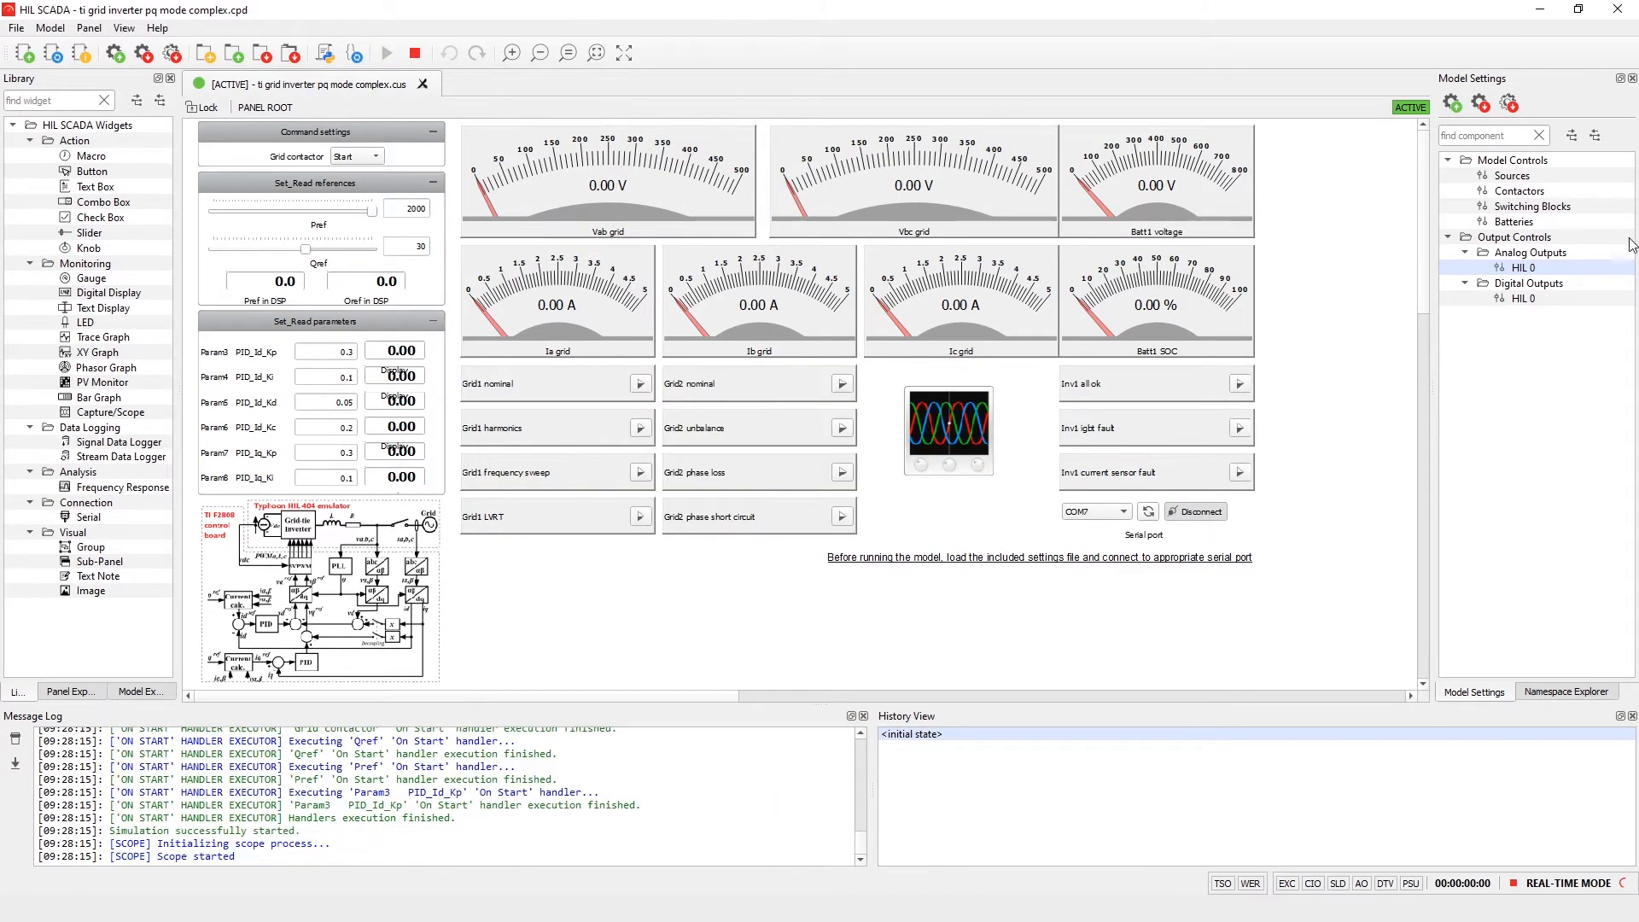
Set the AO1 scaling to 1.5 in the analog output settings of HIL 0, and restore the analog channel settings.
{"action": "double_click", "coordinate": [1598, 267]}
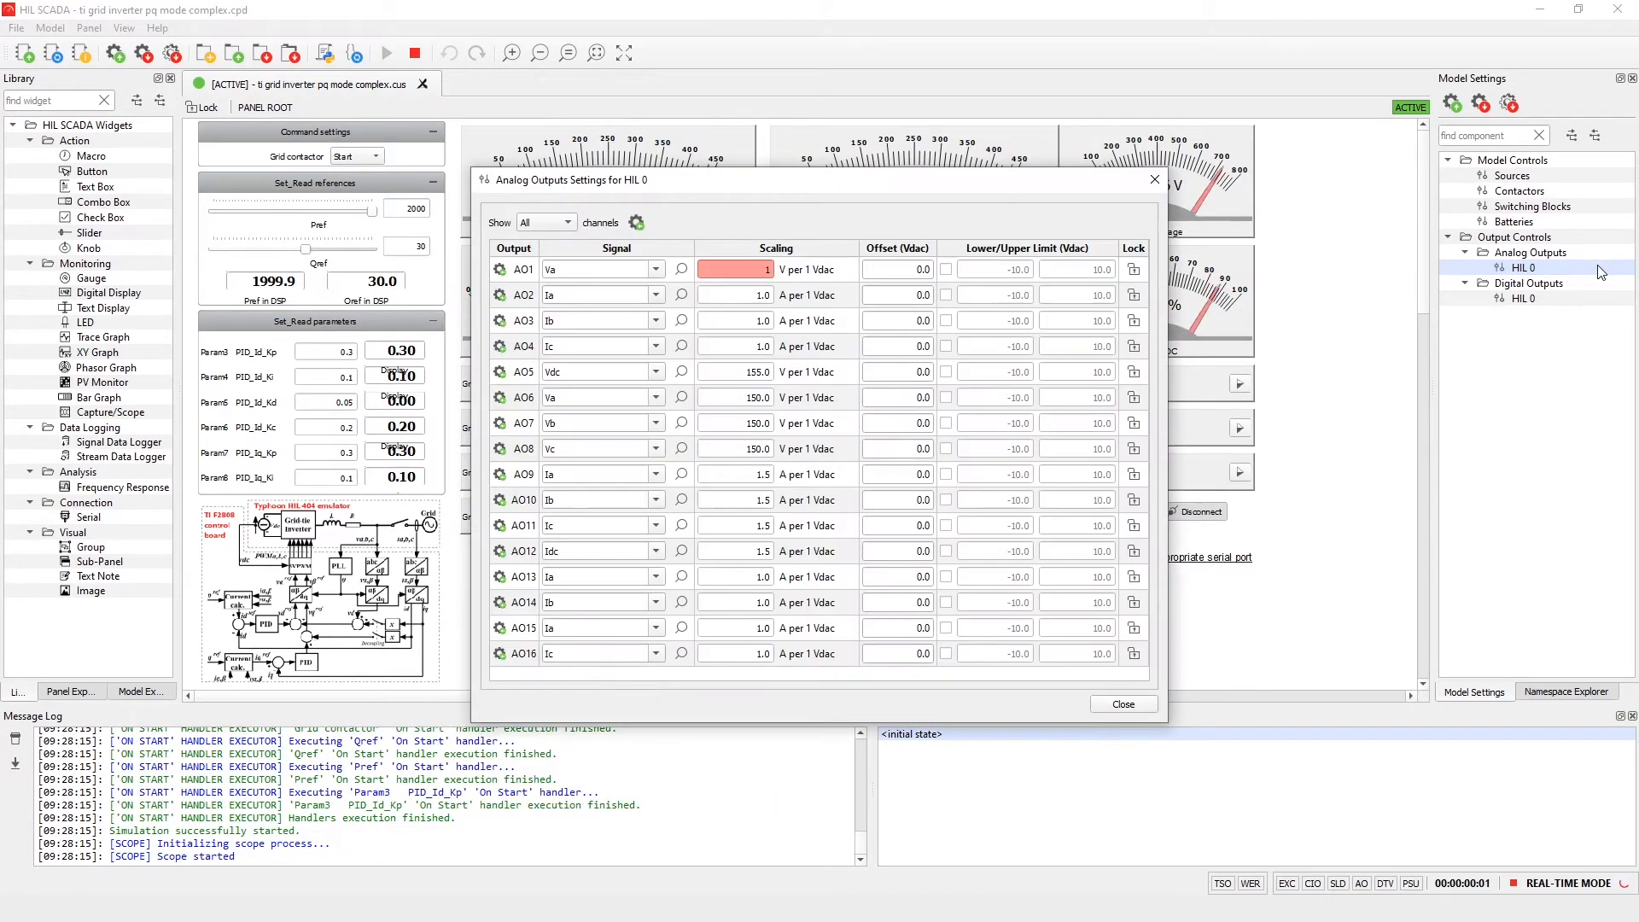
{"action": "type", "text": "1"}
{"action": "double_click", "coordinate": [768, 269]}
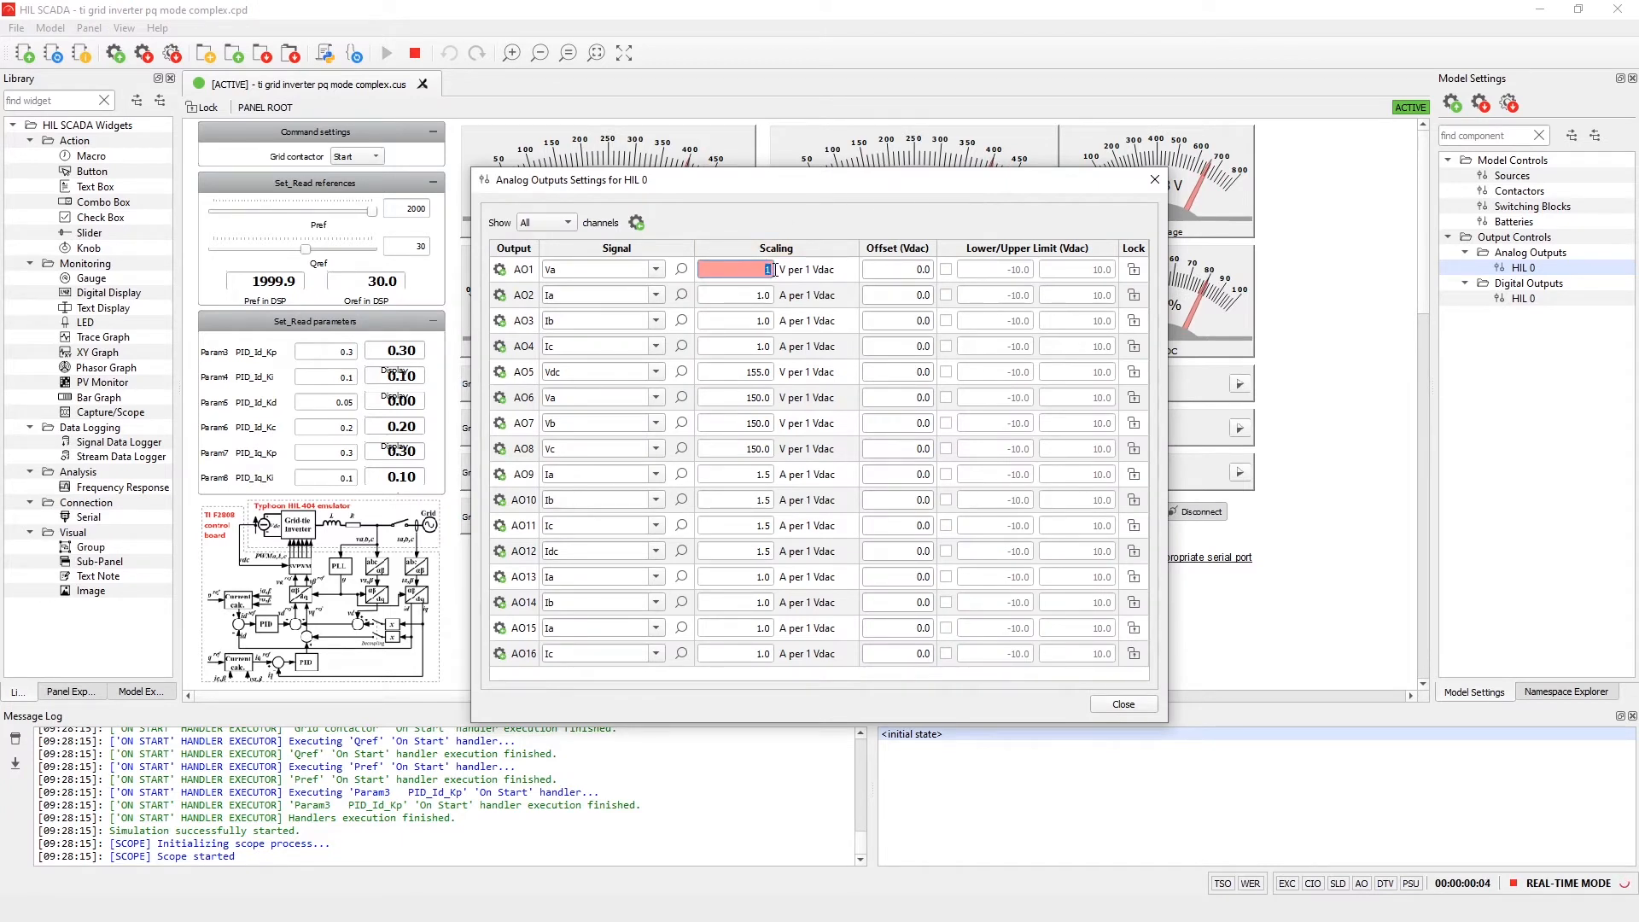
{"action": "type", "text": "1.5"}
{"action": "key", "text": "Return"}
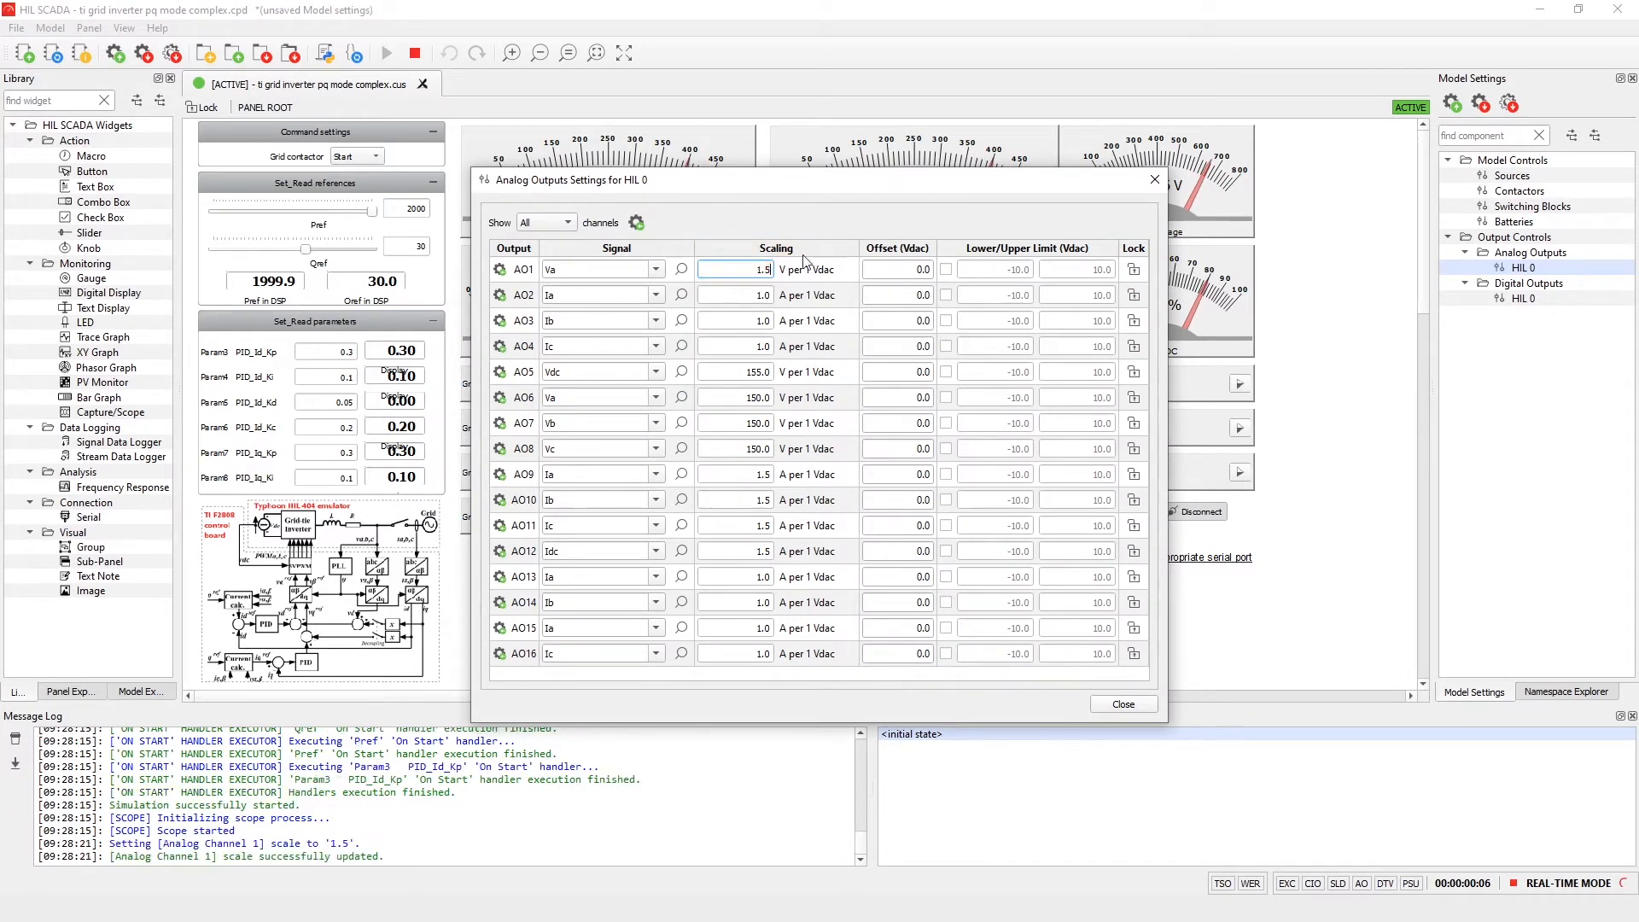
{"action": "left_click", "coordinate": [636, 223]}
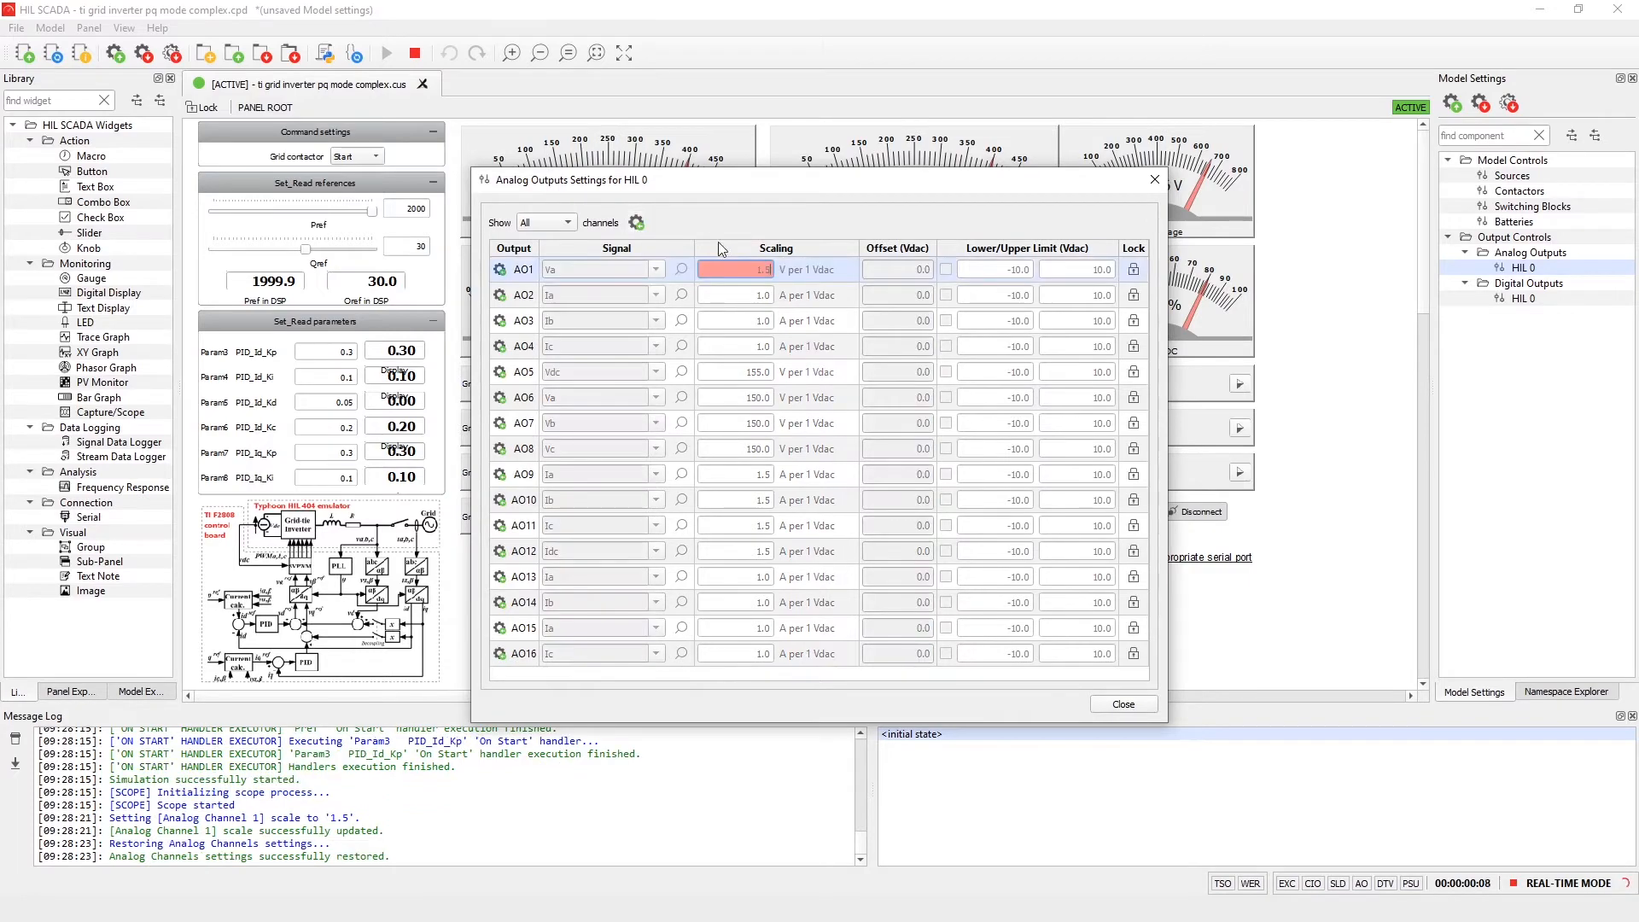
{"action": "left_click", "coordinate": [1124, 705]}
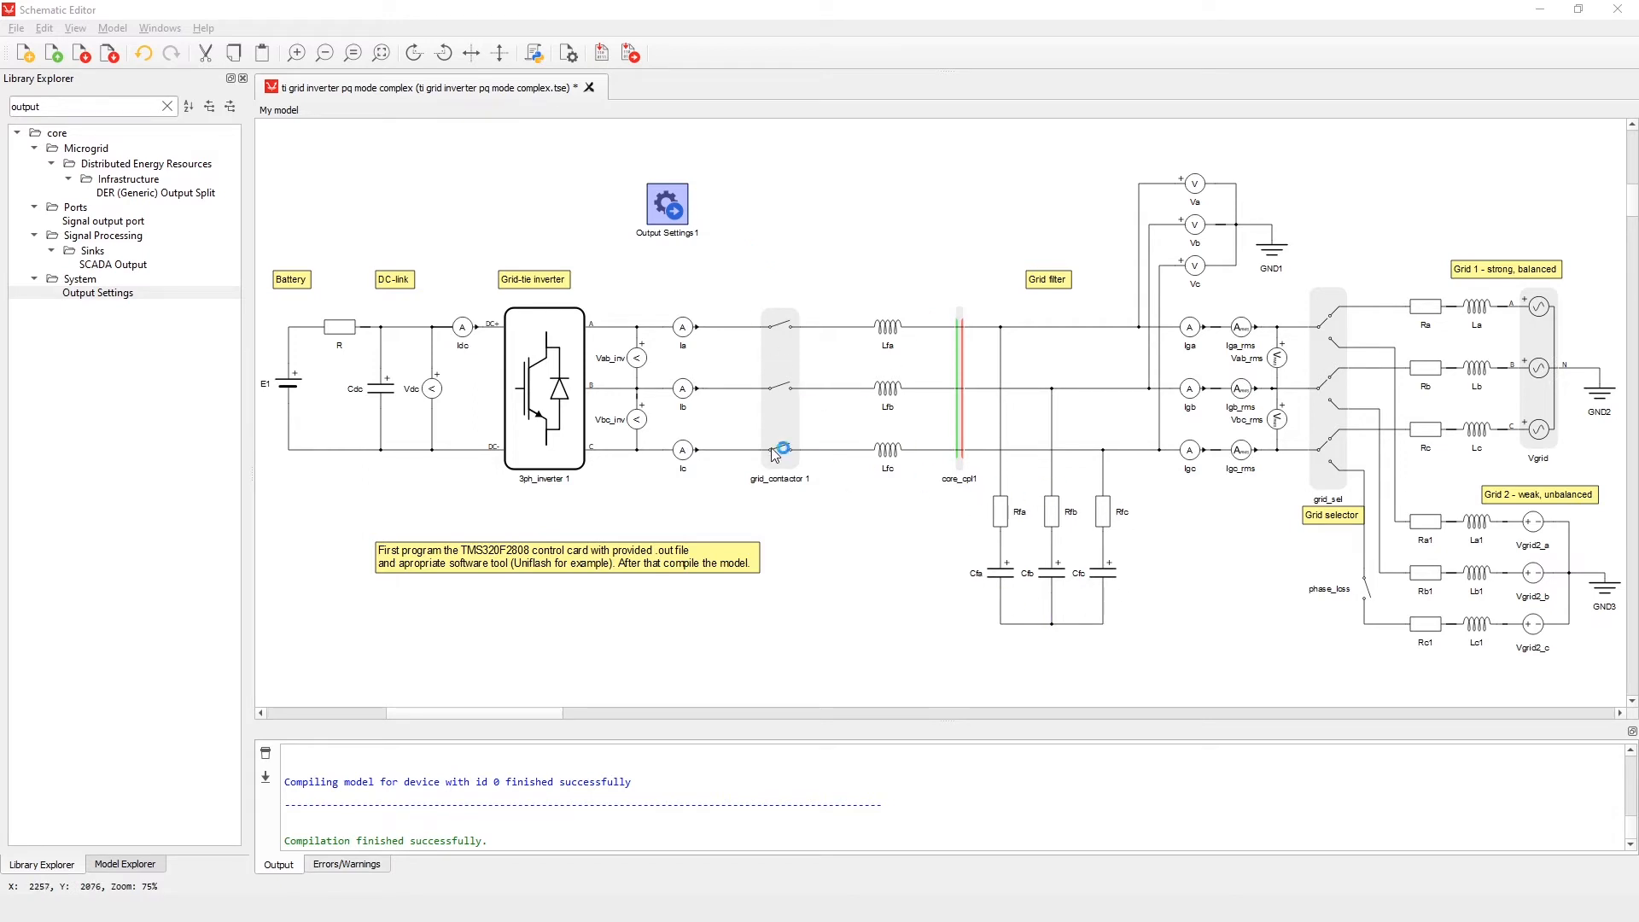
In the schematic's Output Settings component, set the AO2 scaling to 155 and the AO3 scaling to 1.5.
{"action": "double_click", "coordinate": [675, 210]}
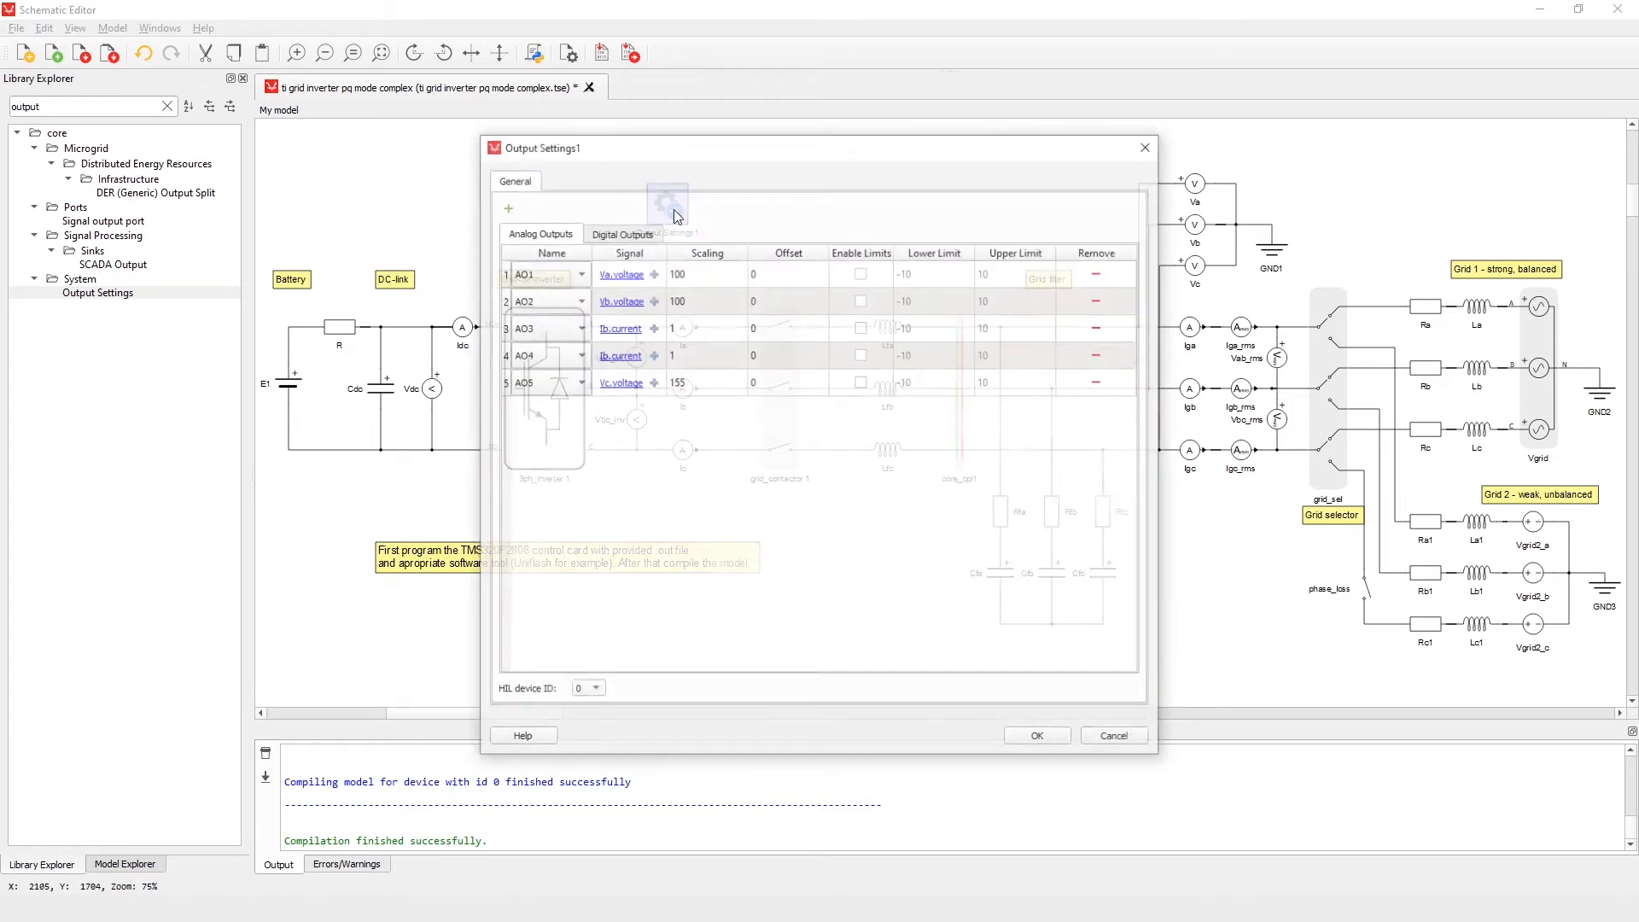
{"action": "double_click", "coordinate": [699, 296]}
{"action": "type", "text": "155"}
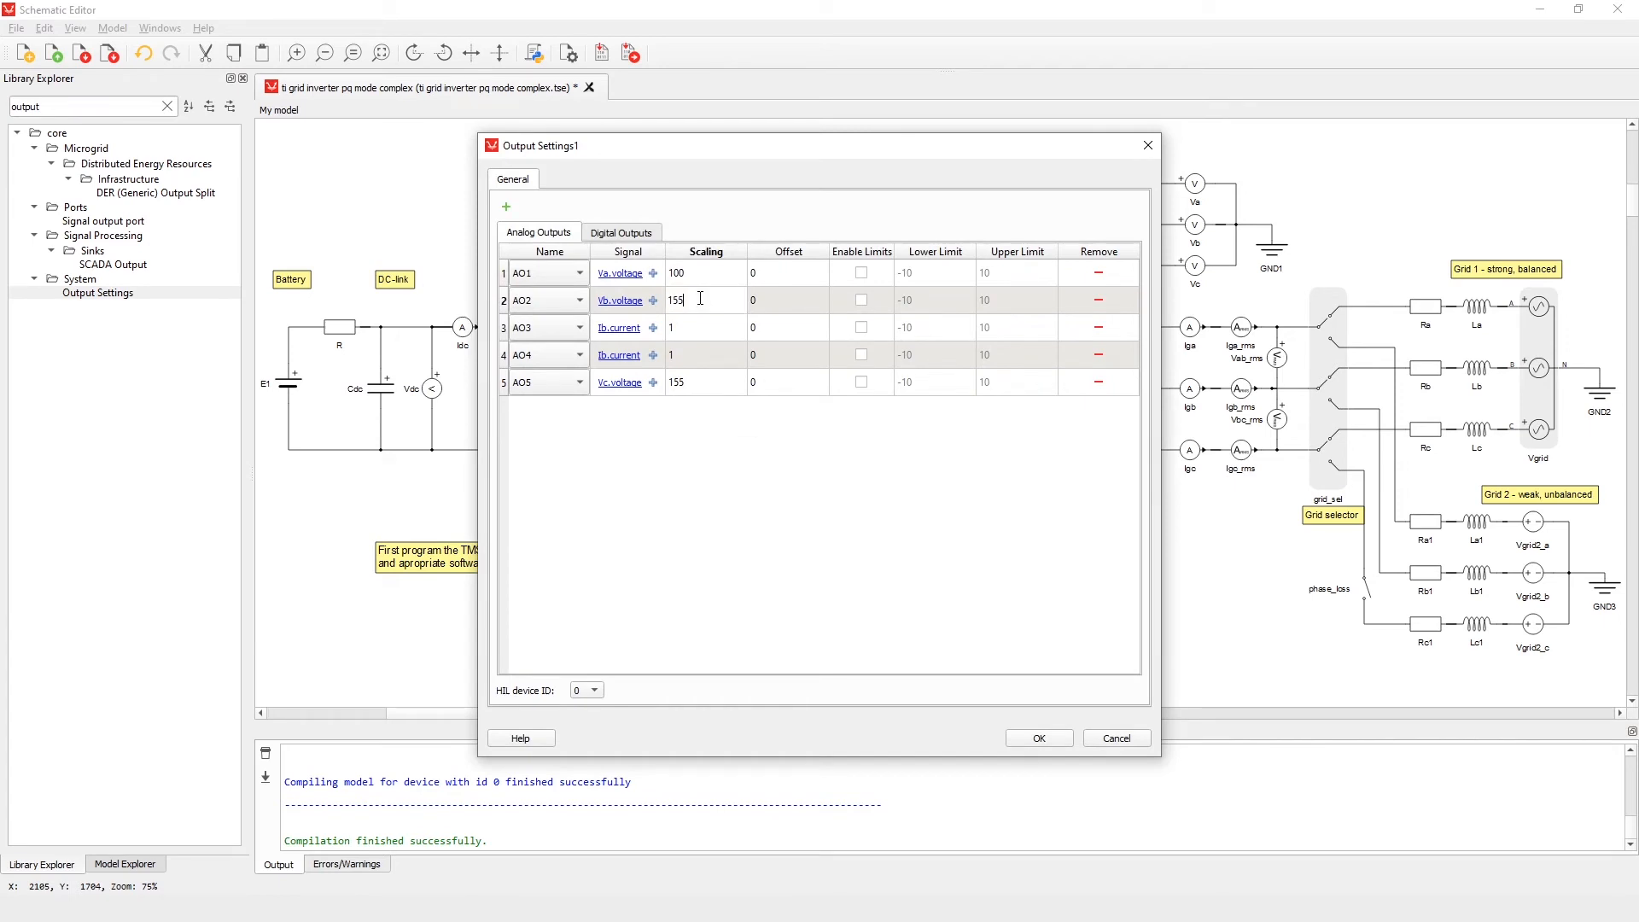
{"action": "double_click", "coordinate": [697, 329]}
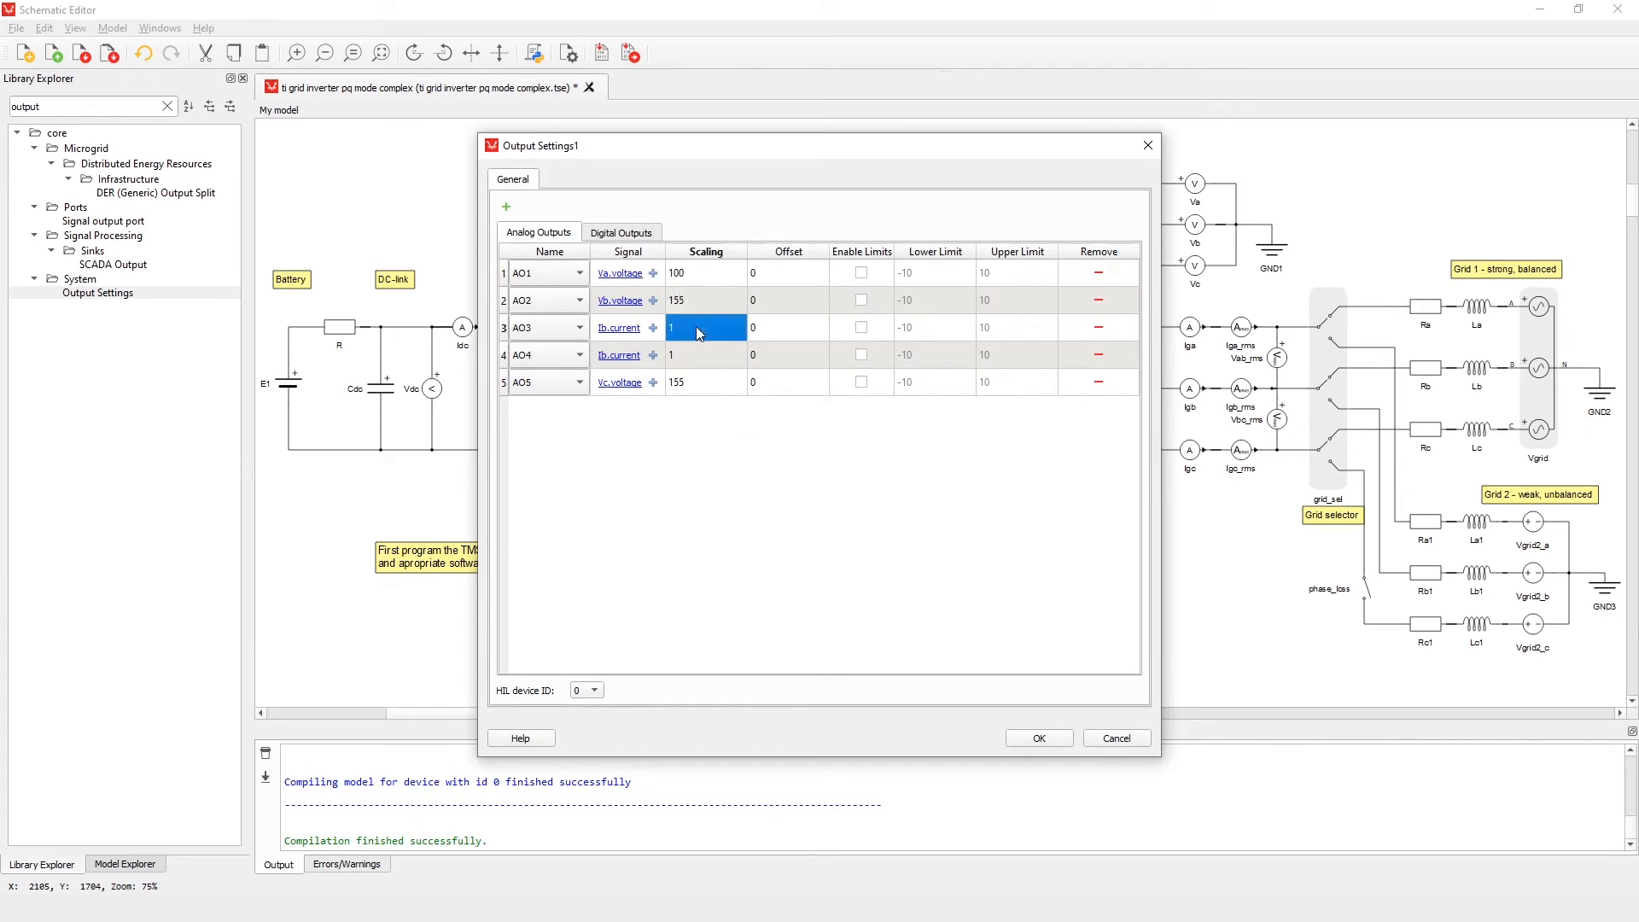
{"action": "type", "text": "1"}
{"action": "left_click", "coordinate": [1038, 740]}
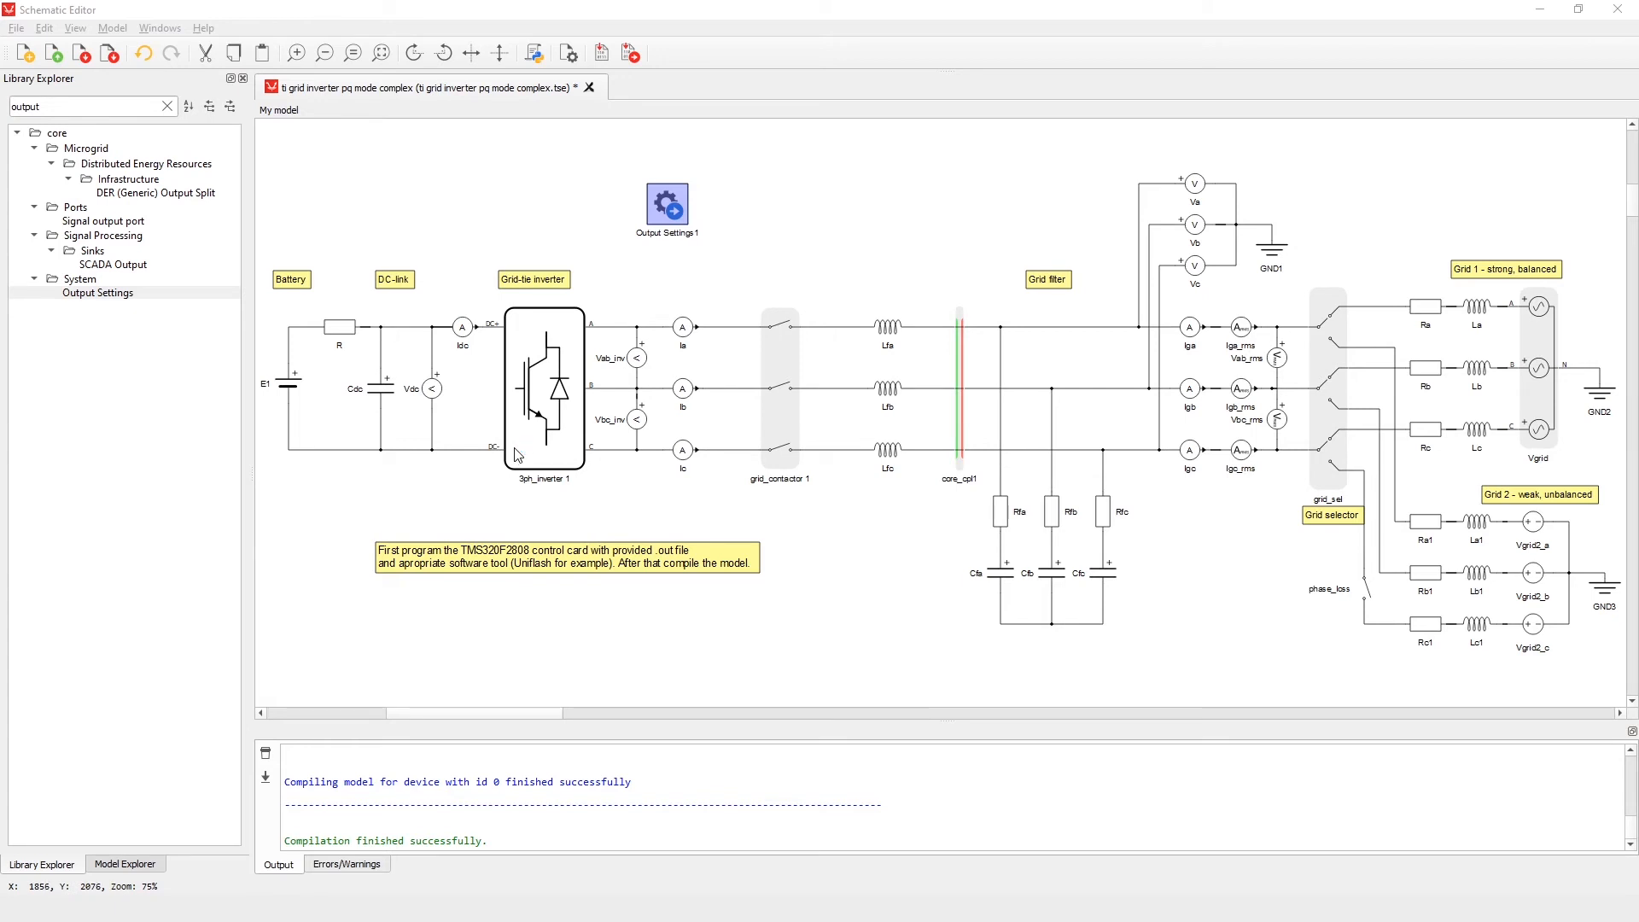
Check which HIL device IDs can be chosen in the Output Settings component, without changing anything.
{"action": "double_click", "coordinate": [674, 218]}
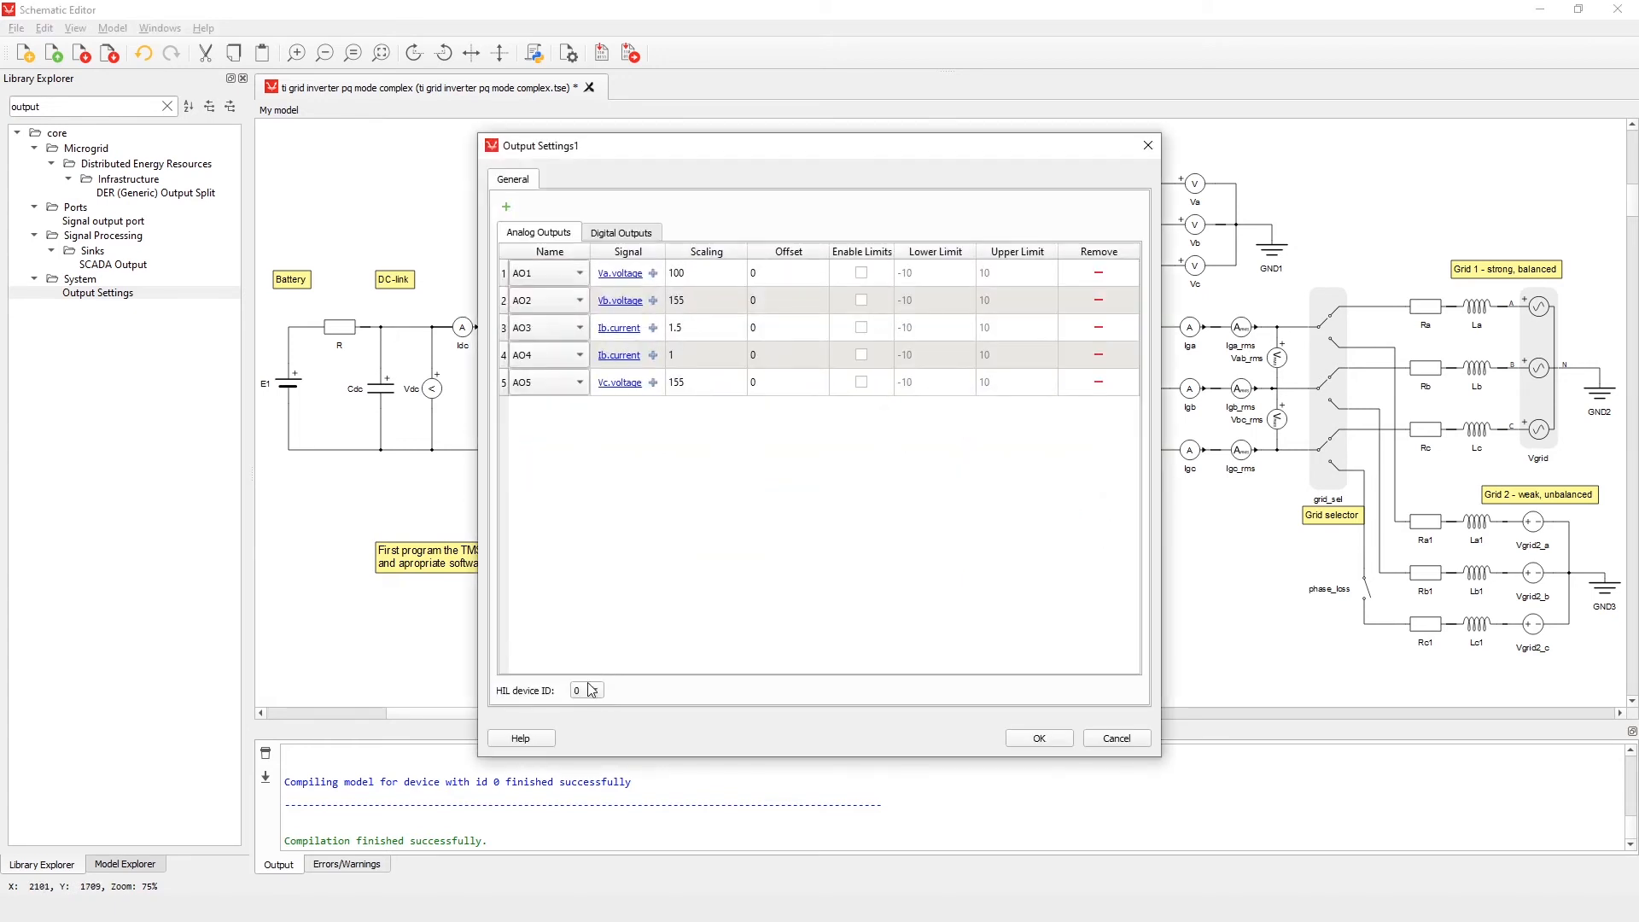
{"action": "left_click", "coordinate": [591, 690]}
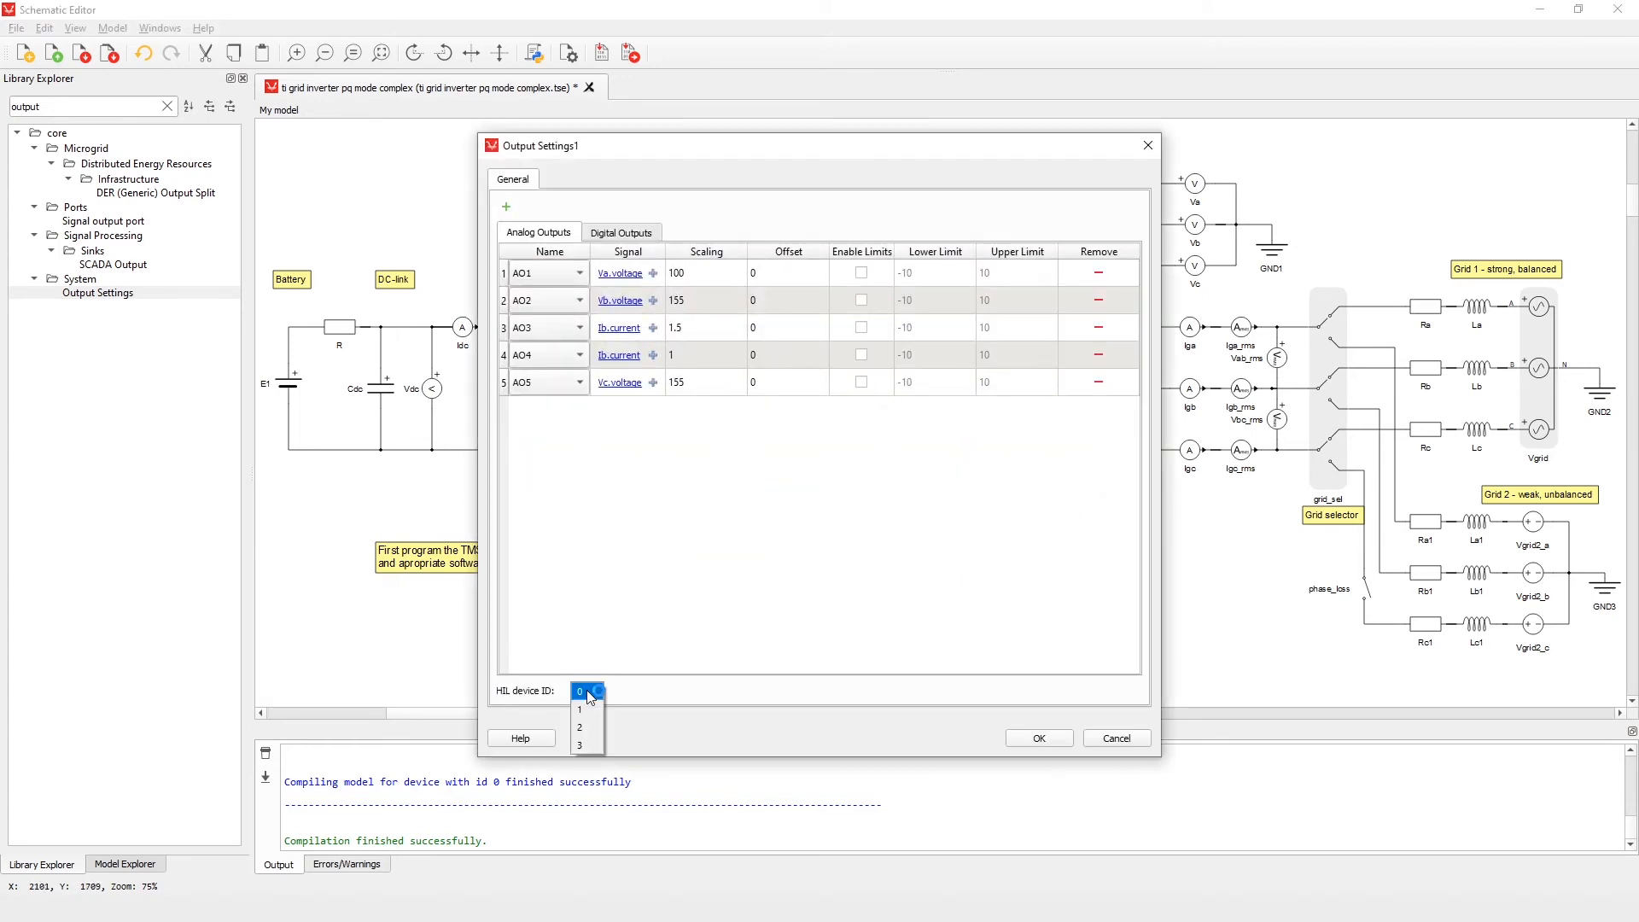
{"action": "left_click", "coordinate": [675, 629]}
{"action": "left_click", "coordinate": [1114, 736]}
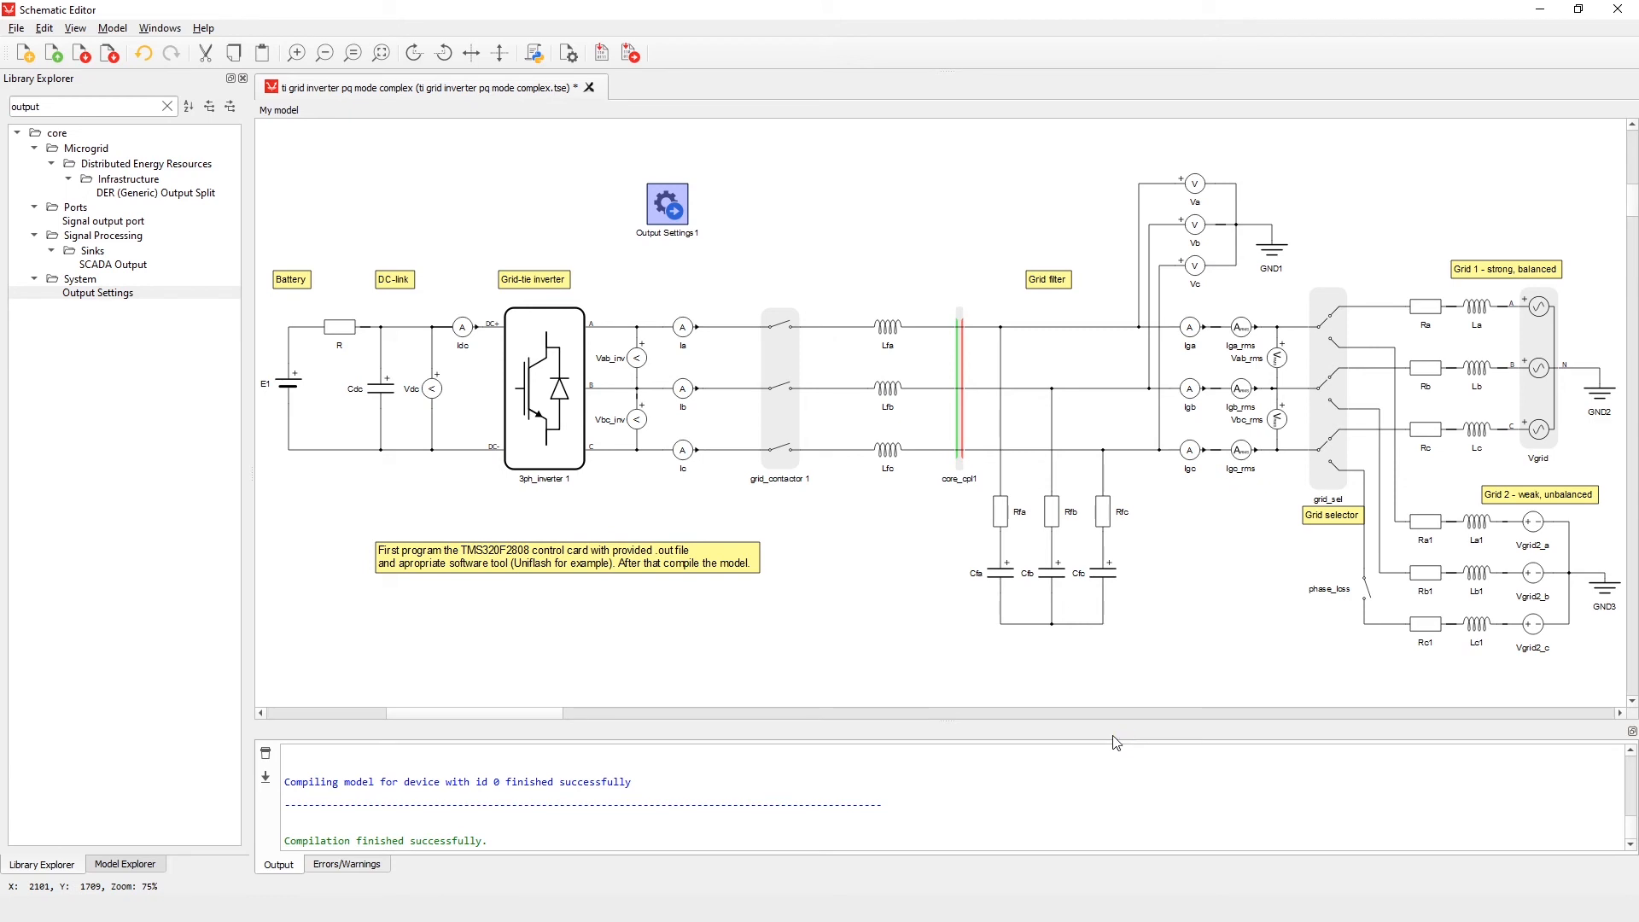
Review the analog output assignments in the Output Settings component and leave them unchanged.
{"action": "double_click", "coordinate": [666, 206]}
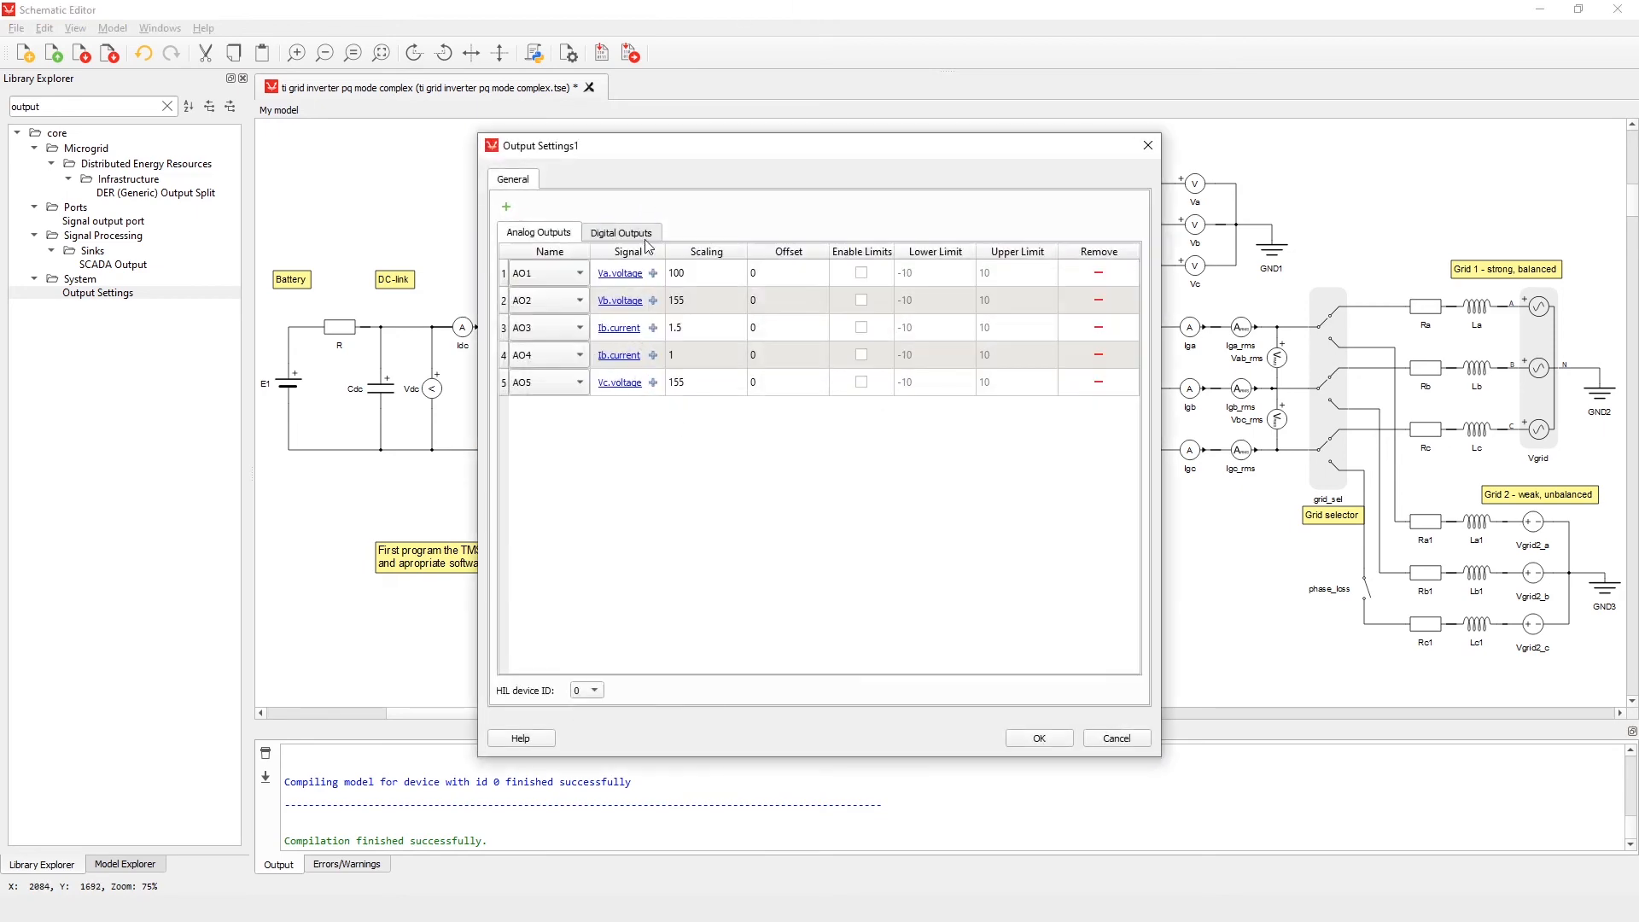
{"action": "left_click", "coordinate": [1116, 738]}
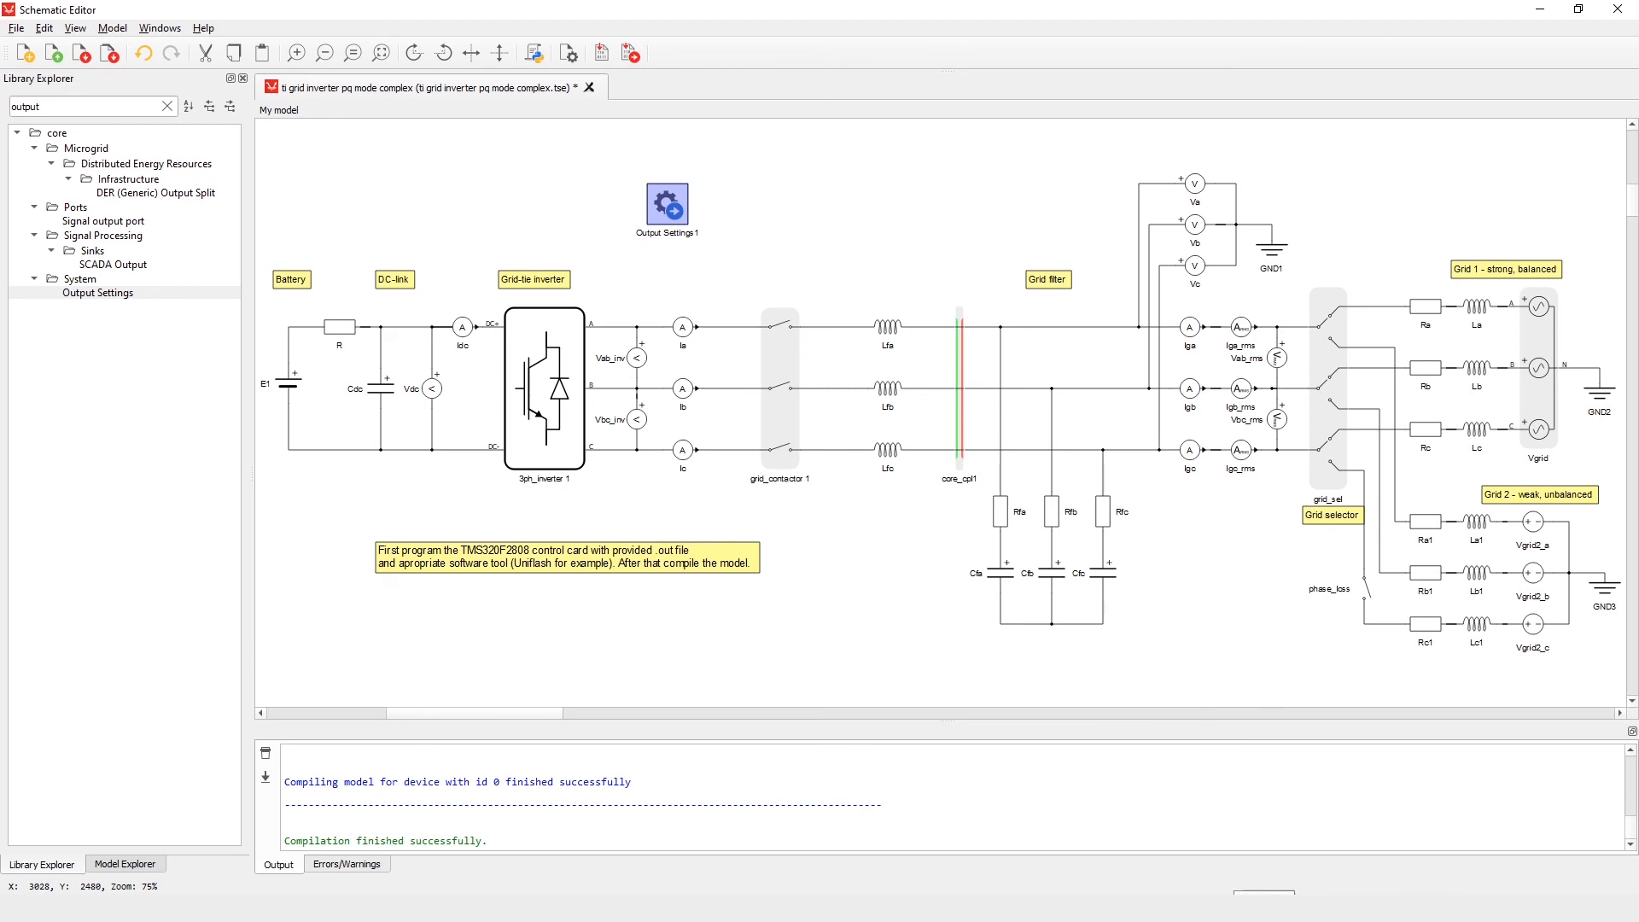
{"action": "left_click", "coordinate": [1265, 909]}
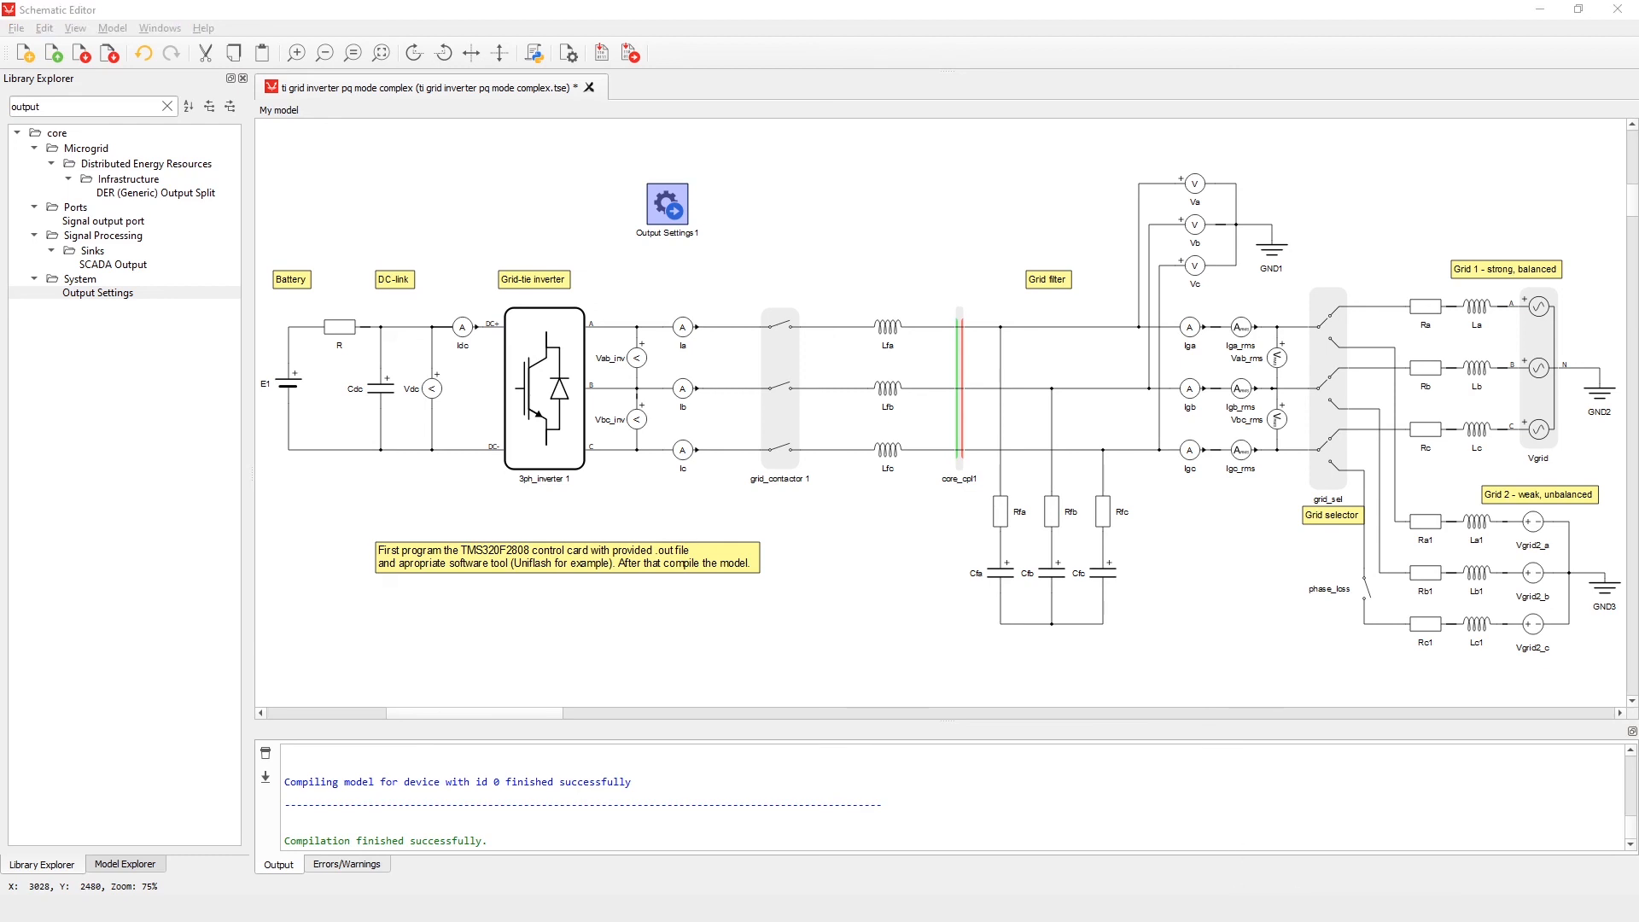